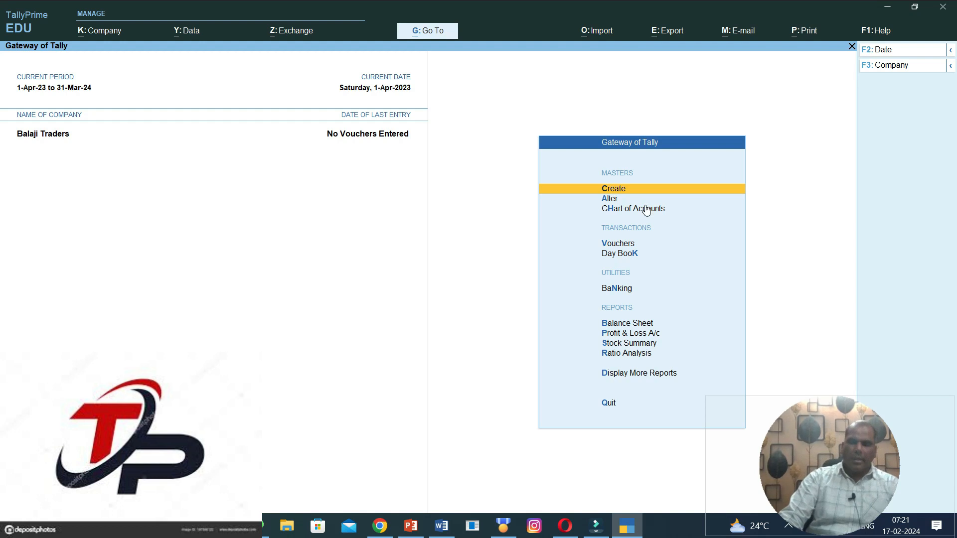
left_click_drag(862, 471, 874, 338)
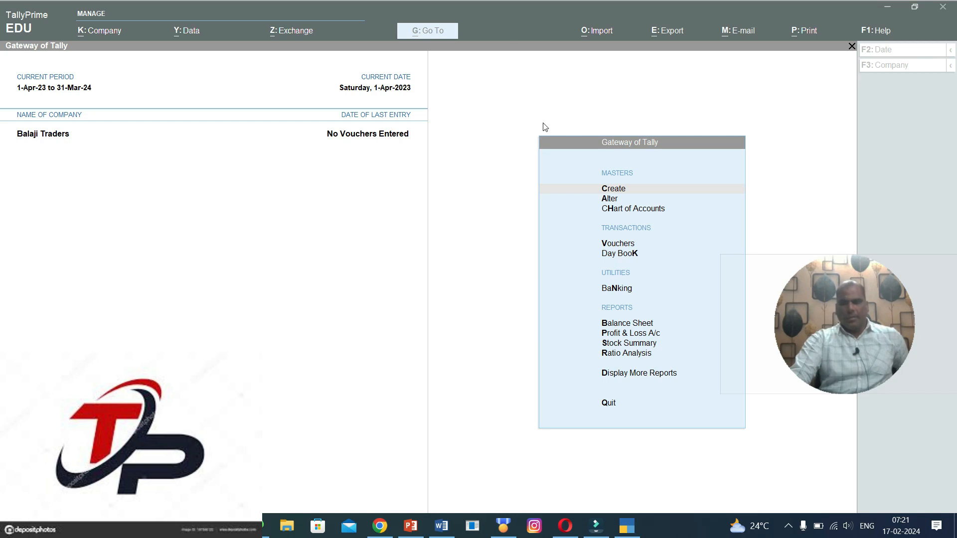
left_click_drag(834, 331, 861, 426)
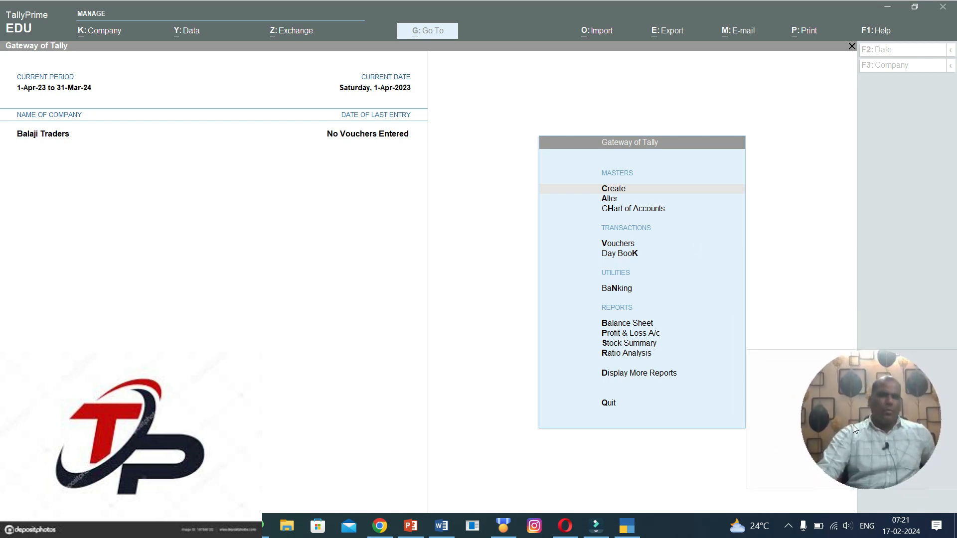
left_click(808, 297)
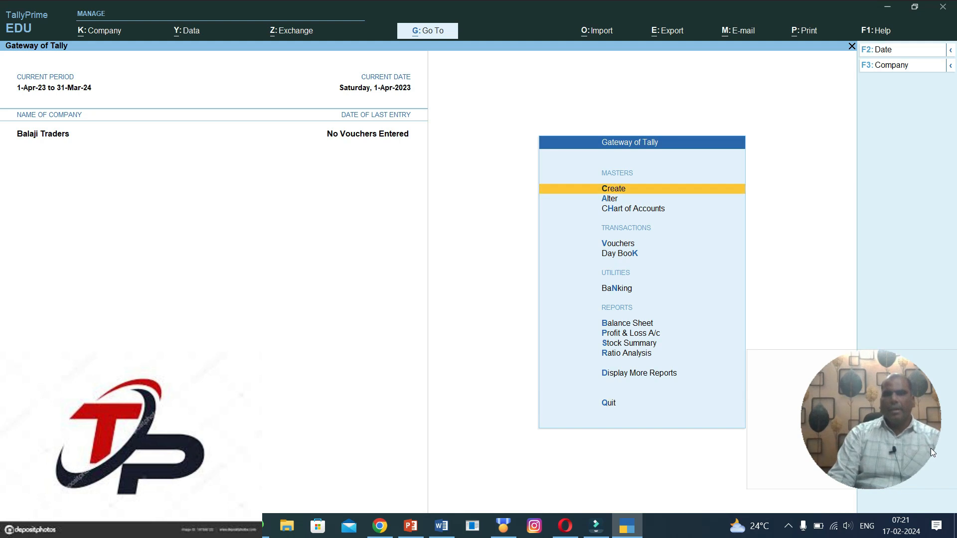
key("Return")
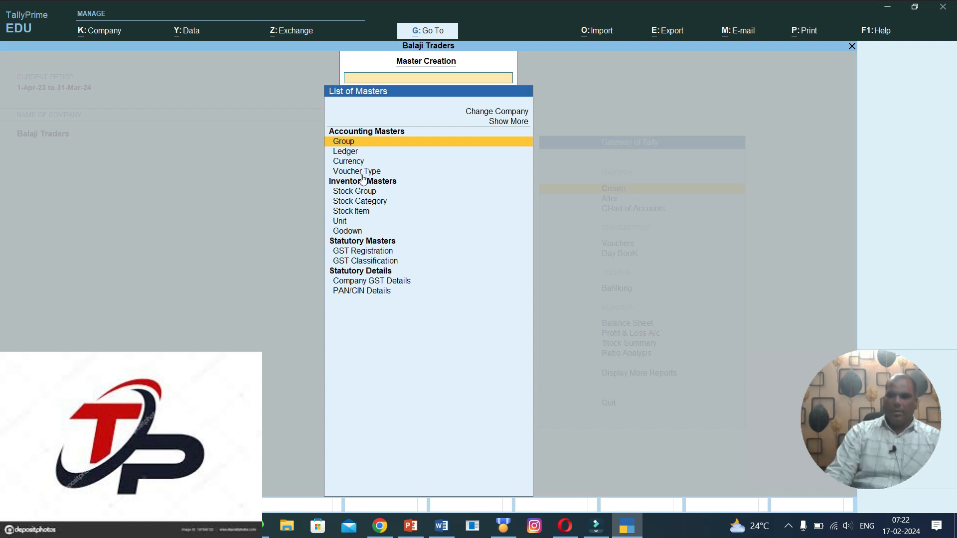
key("Down")
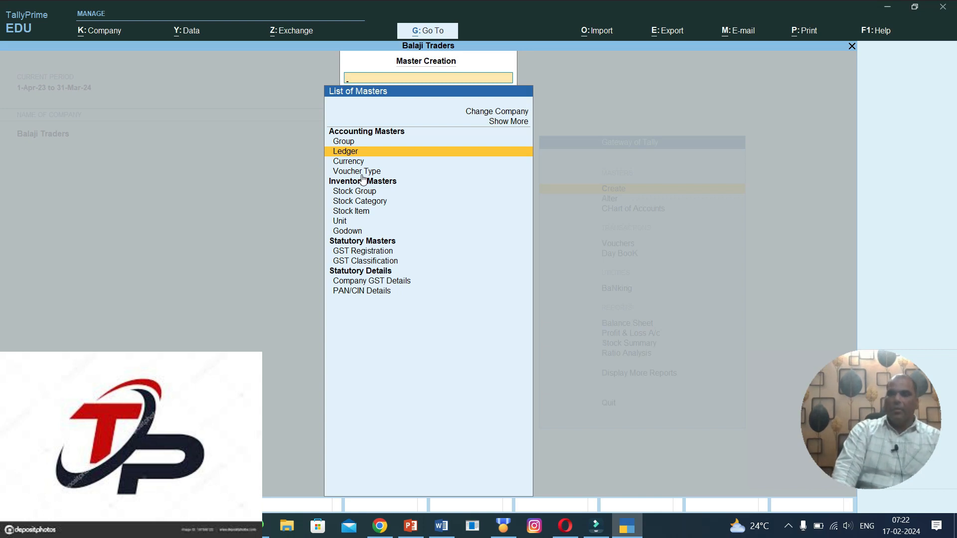
key("Up")
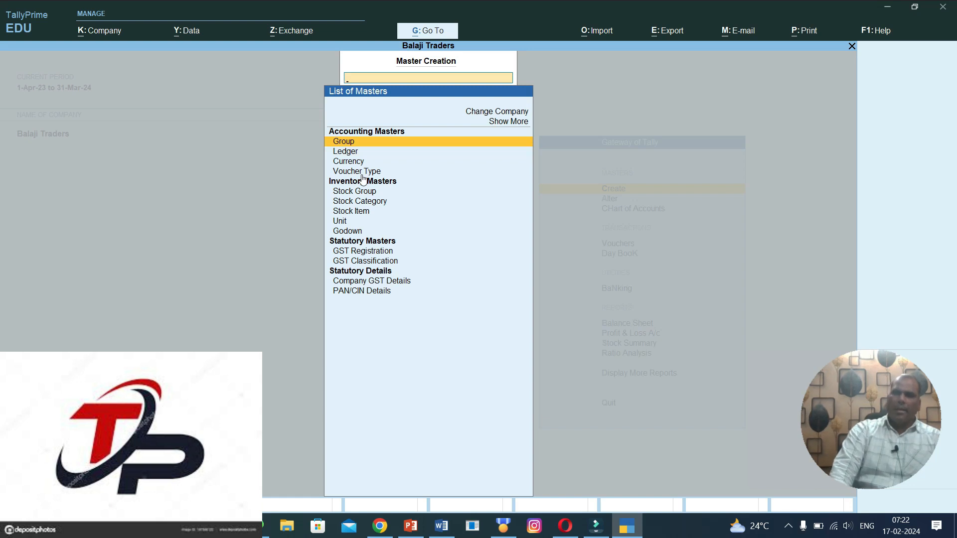
key("Return")
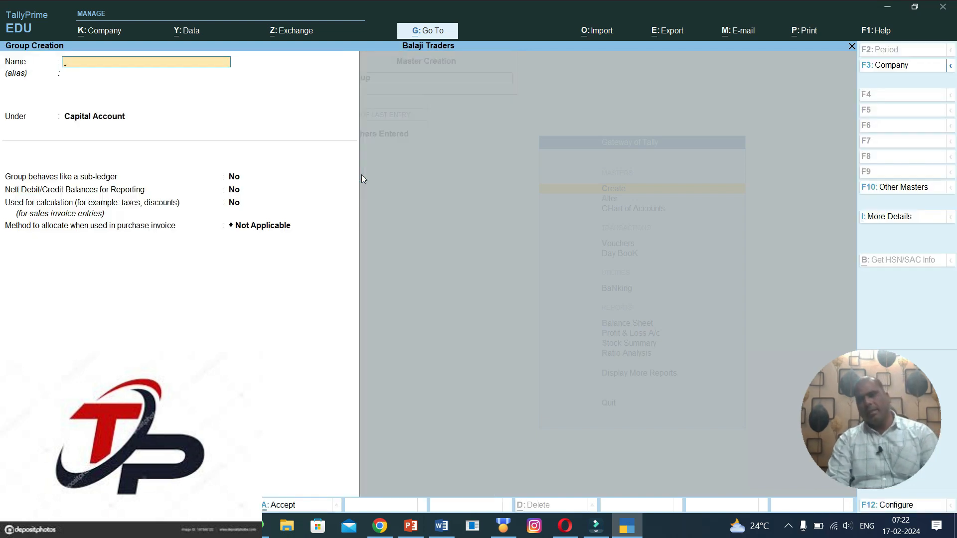
key("Escape")
Step: Open the creation form for a new ledger from the accounting masters
key("Return")
key("Down")
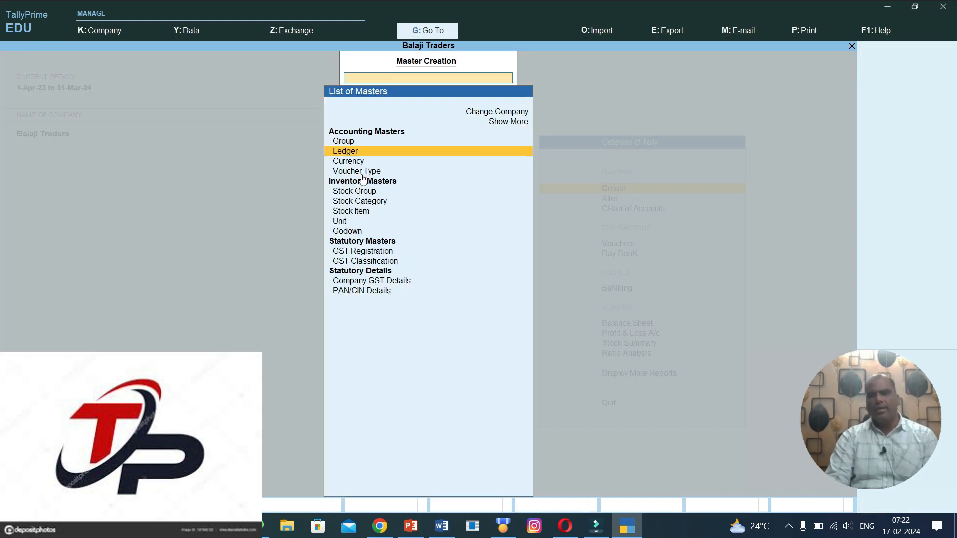
key("Return")
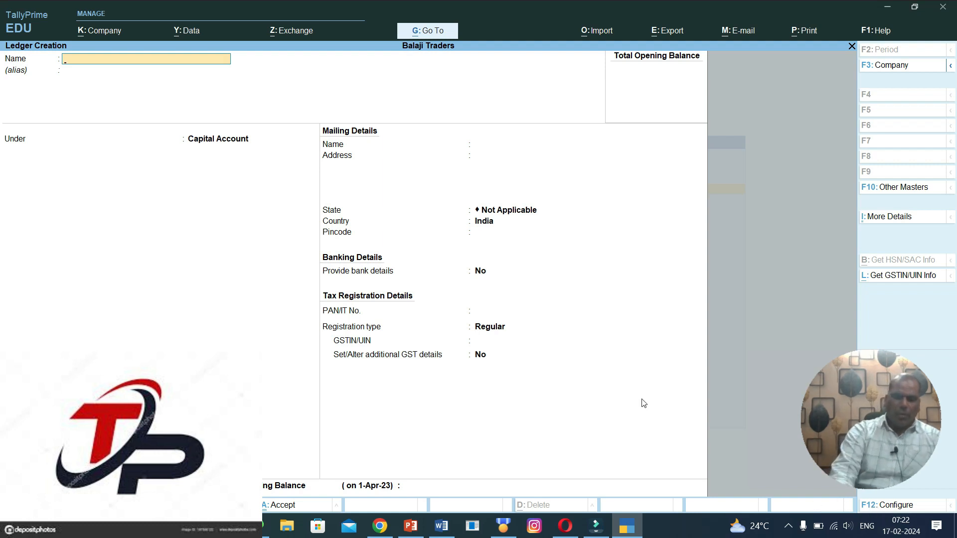
Step: Configure ledger creation with Provide aliases for Name set to No and both Show more configurations and Show all configurations set to Yes
key("F12")
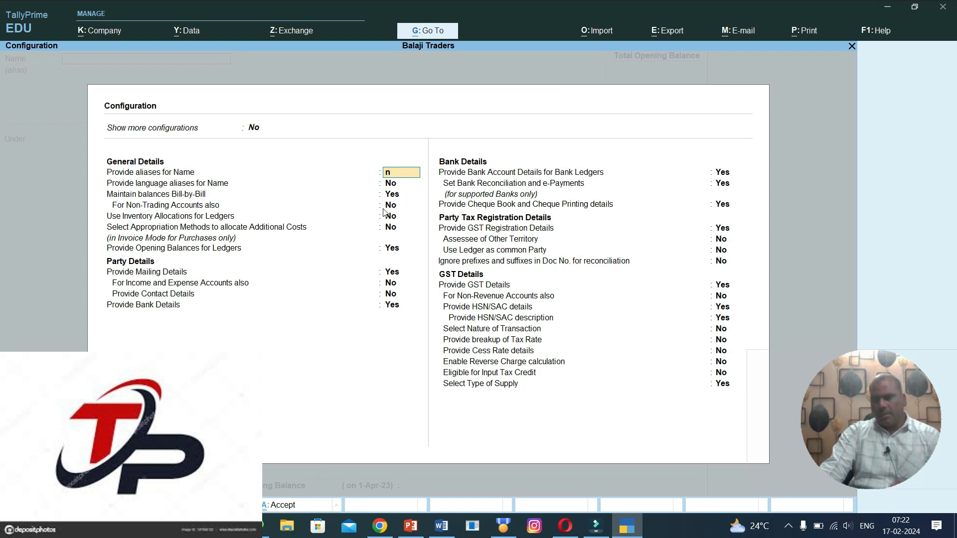
key("n")
key("Up")
key("Up")
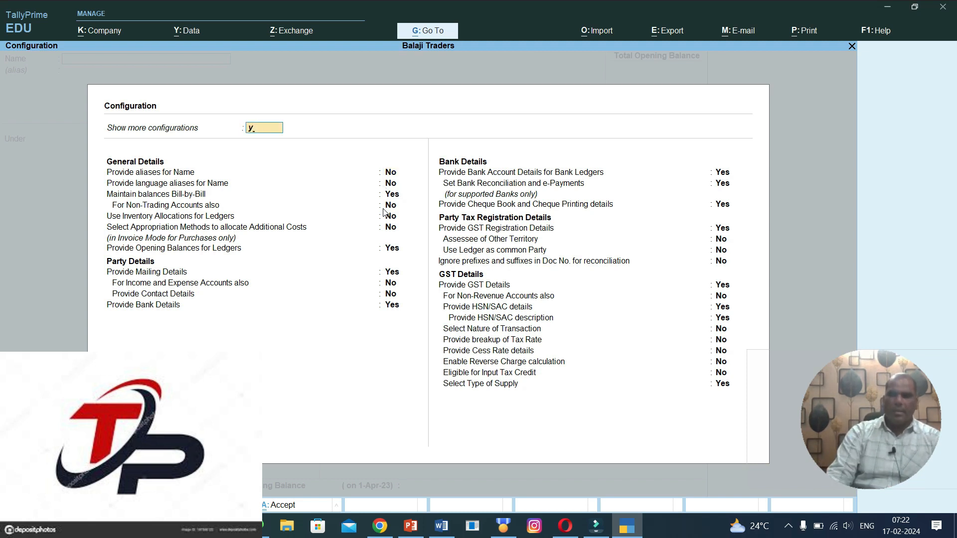
key("y")
key("Return")
key("Up")
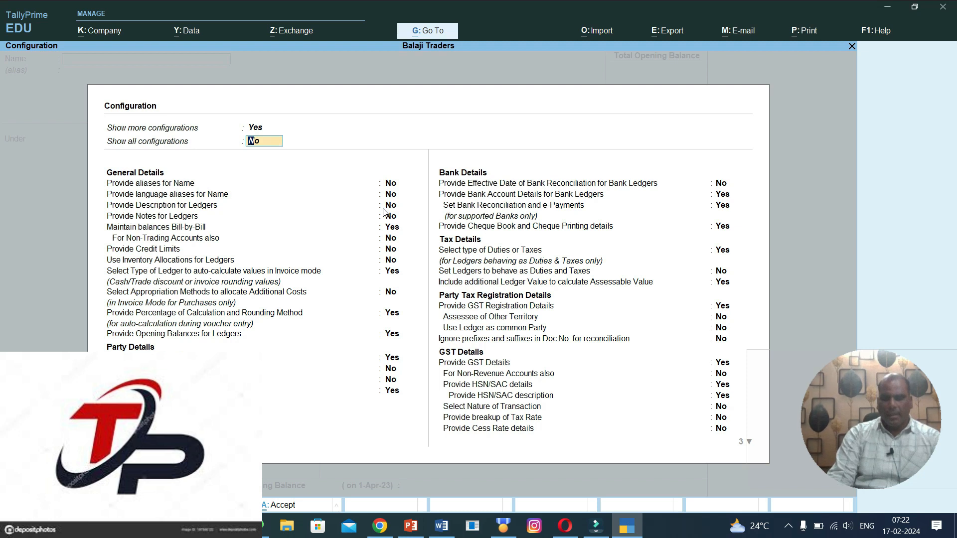
key("Return")
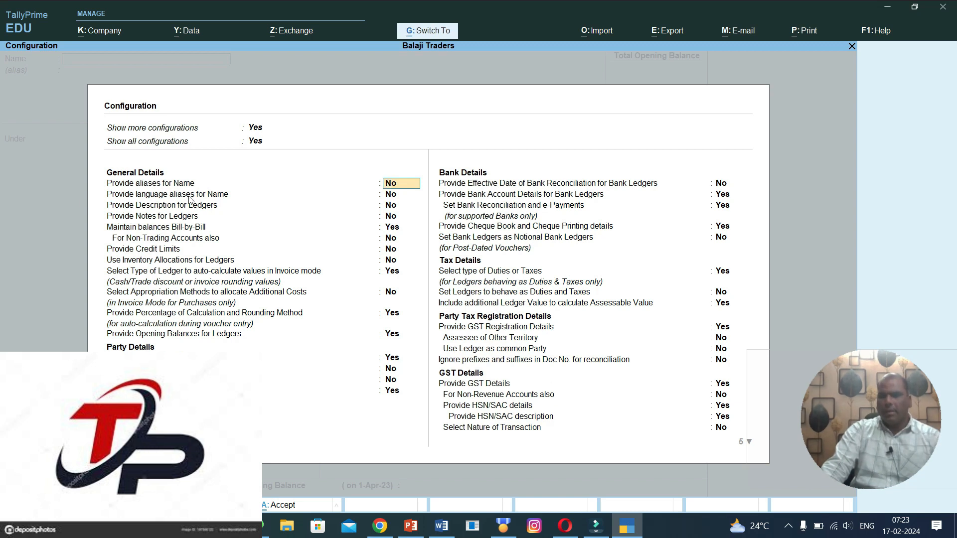
key("ctrl+a")
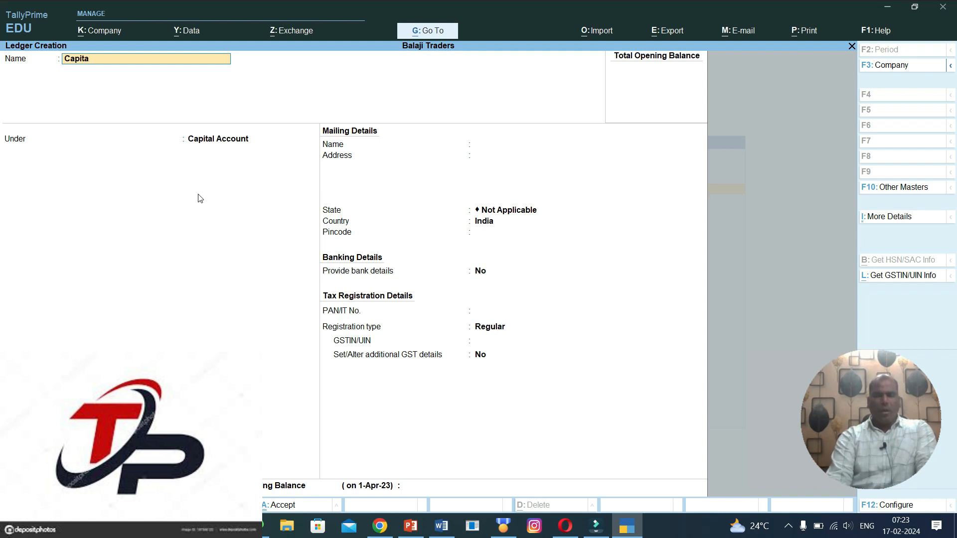
Step: Name the new ledger Capital and place it under the Capital Account group
key("Return")
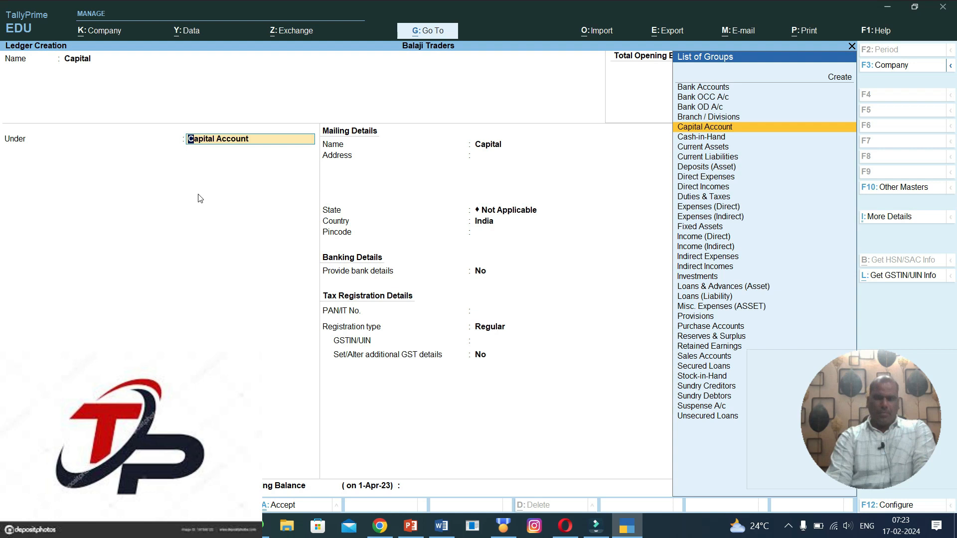
key("Return")
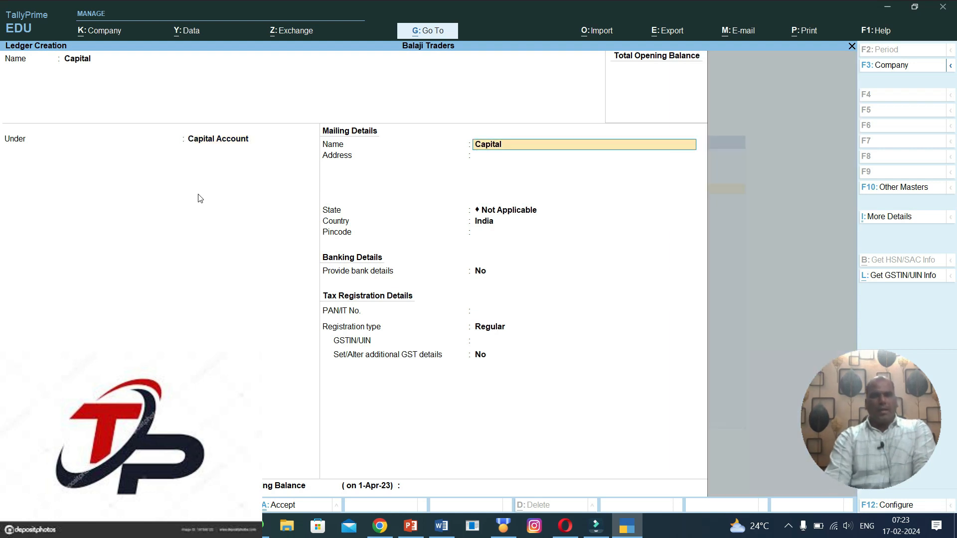
key("BackSpace")
key("BackSpace")
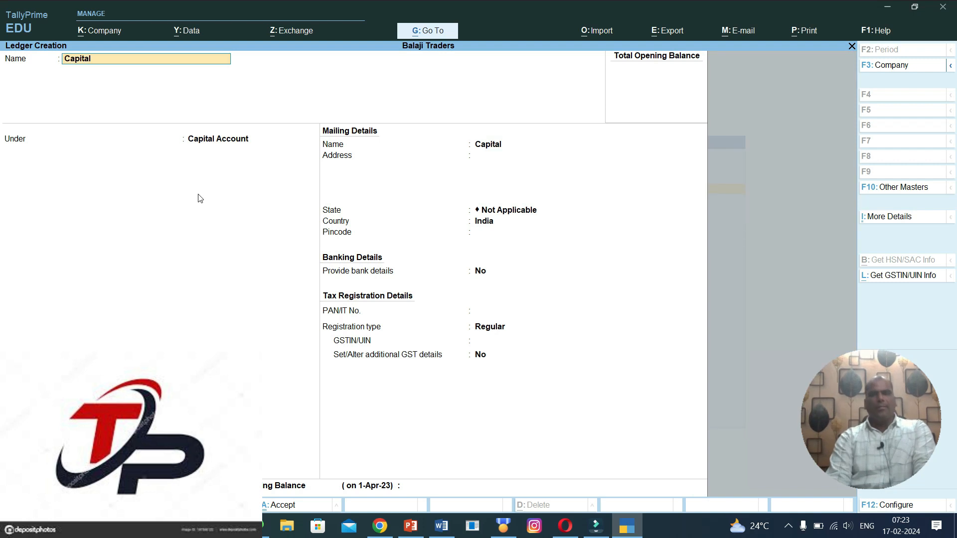
key("Return")
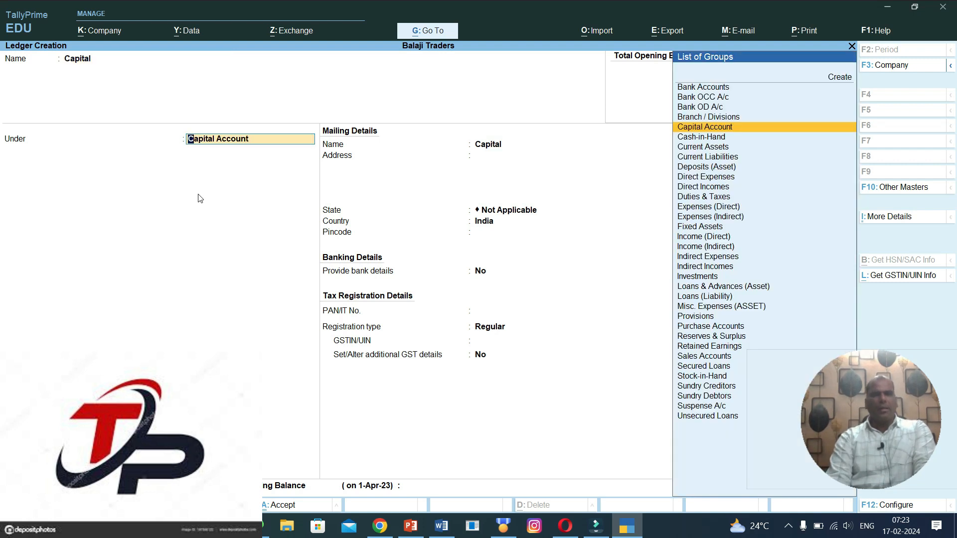
key("Return")
Step: Keep the default mailing, banking and tax details, leave the opening balance blank, and save the Capital ledger
key("Return")
key("Return")
key("Return")
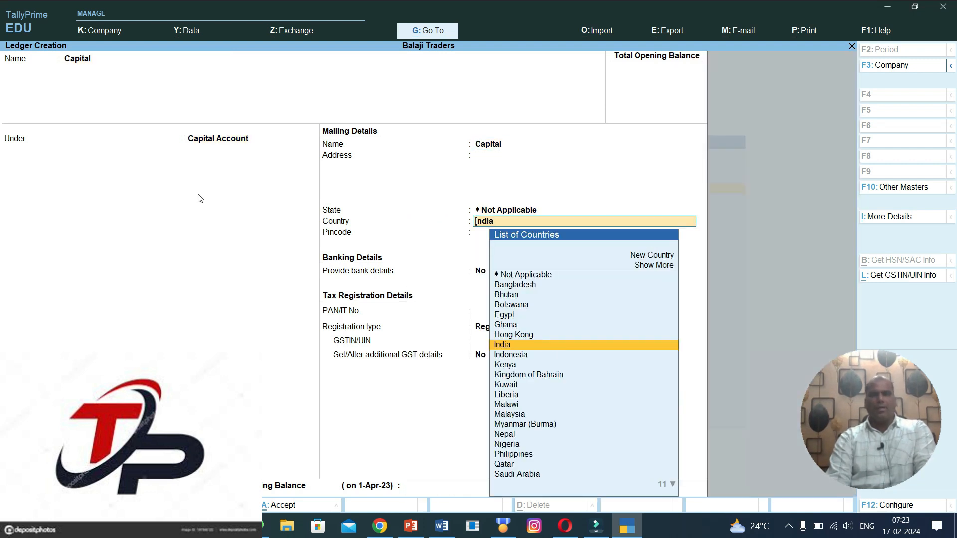
key("Return")
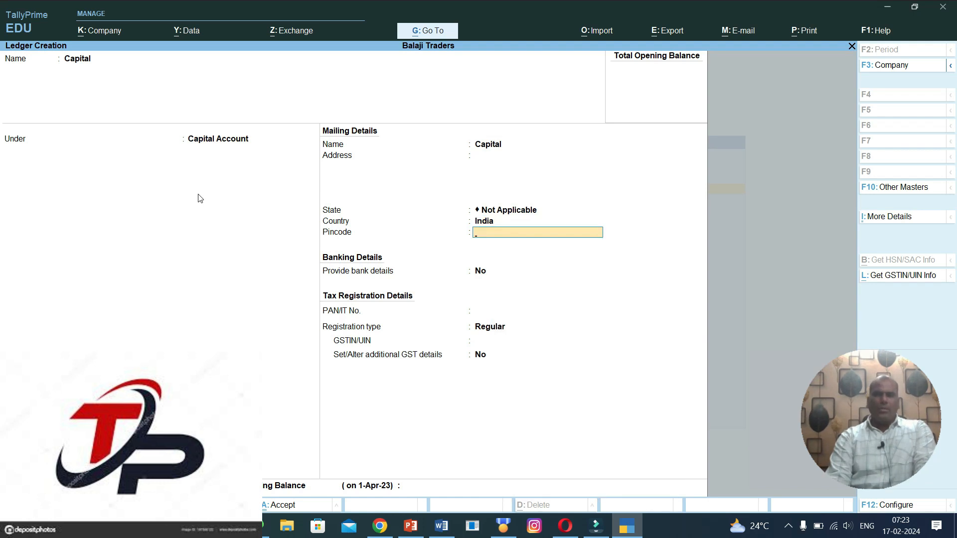
key("Return")
key("Return")
key("Return")
key("Return")
key("Return")
key("Return")
key("Return")
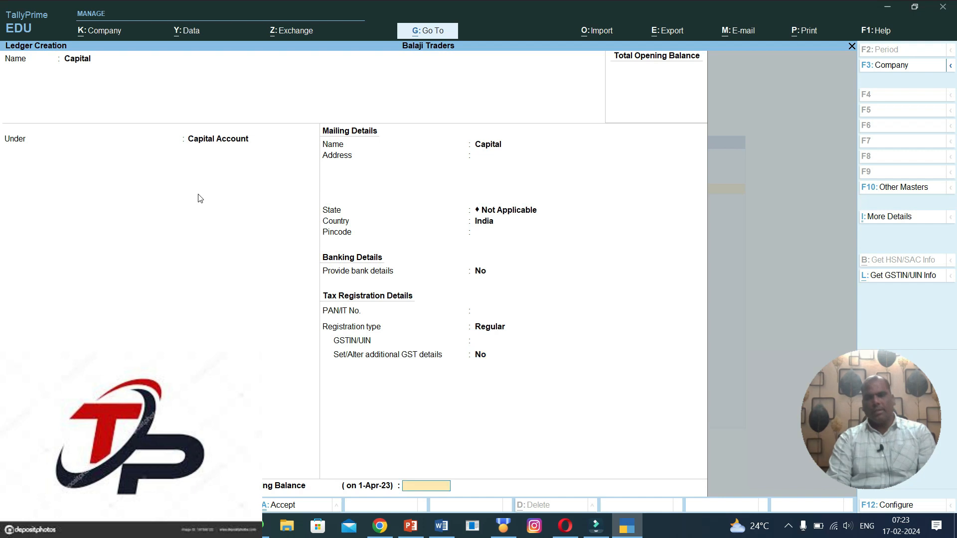
key("ctrl")
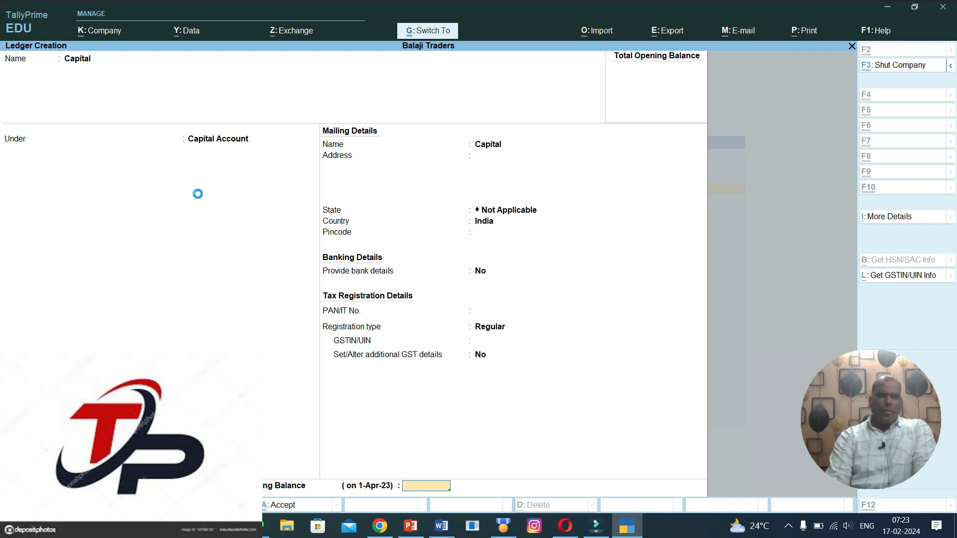
key("ctrl+a")
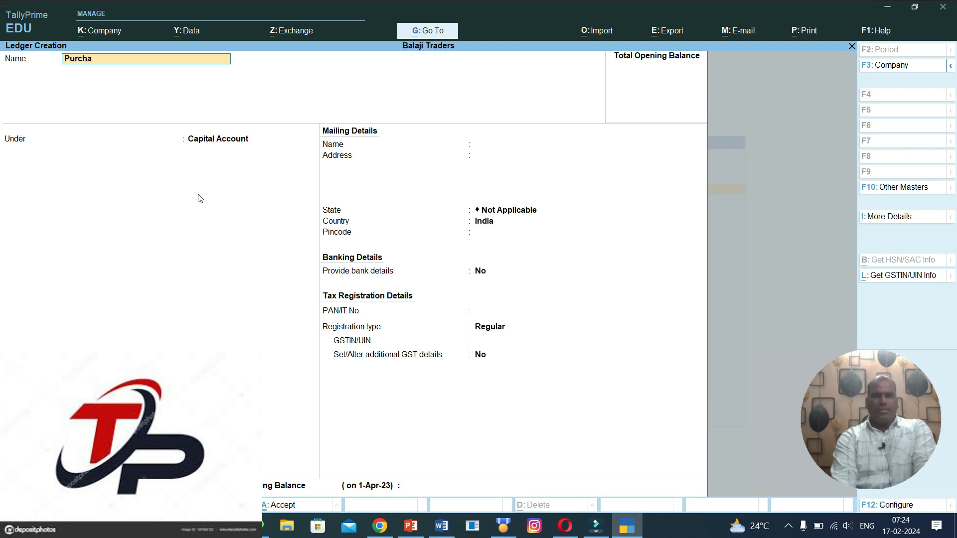
Step: Create a ledger named Purchase under Purchase Accounts, keeping the default ledger type and GST settings, and save it
key("Return")
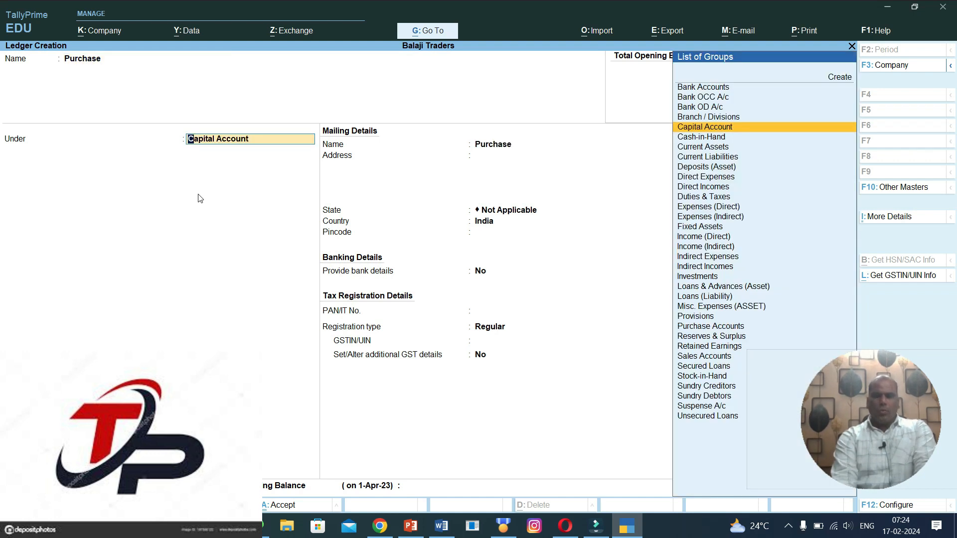
type("Purchase")
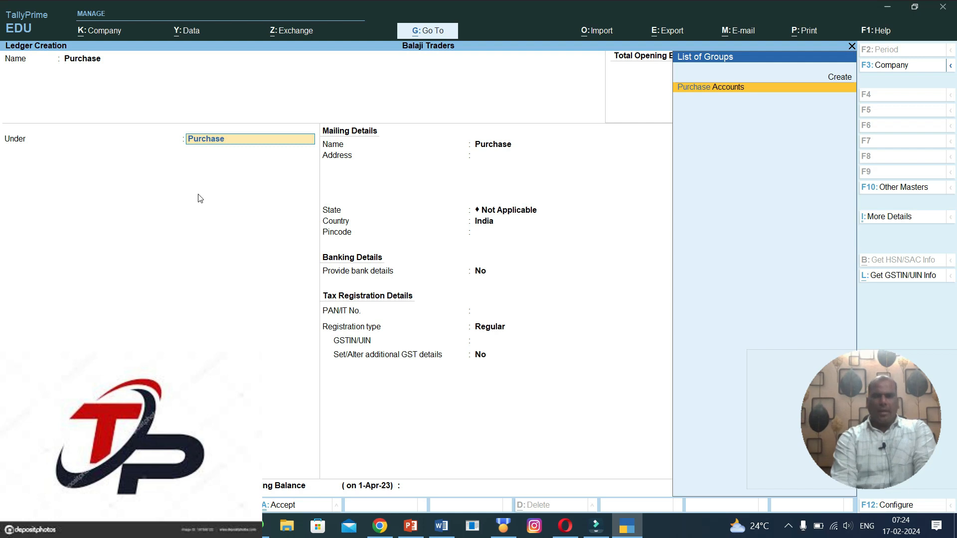
key("Return")
key("Return")
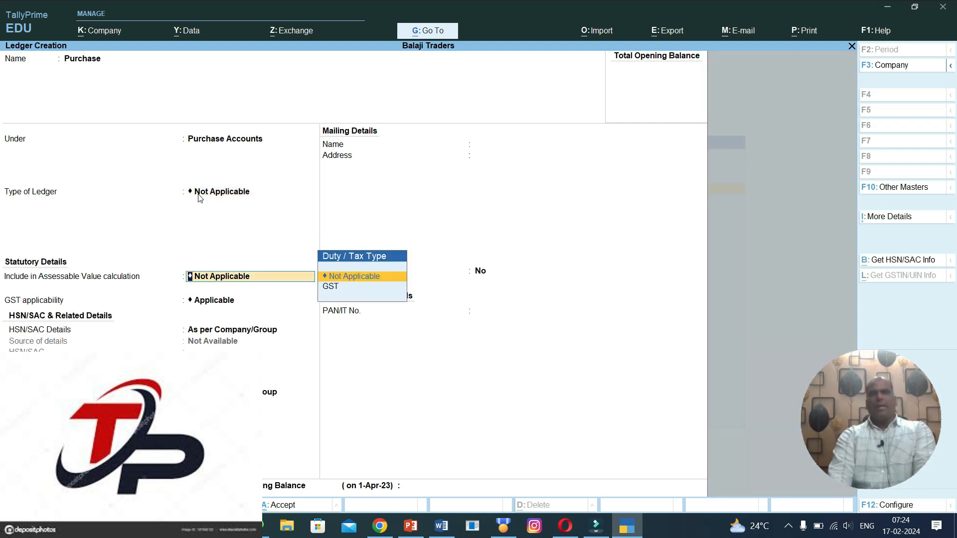
key("Return")
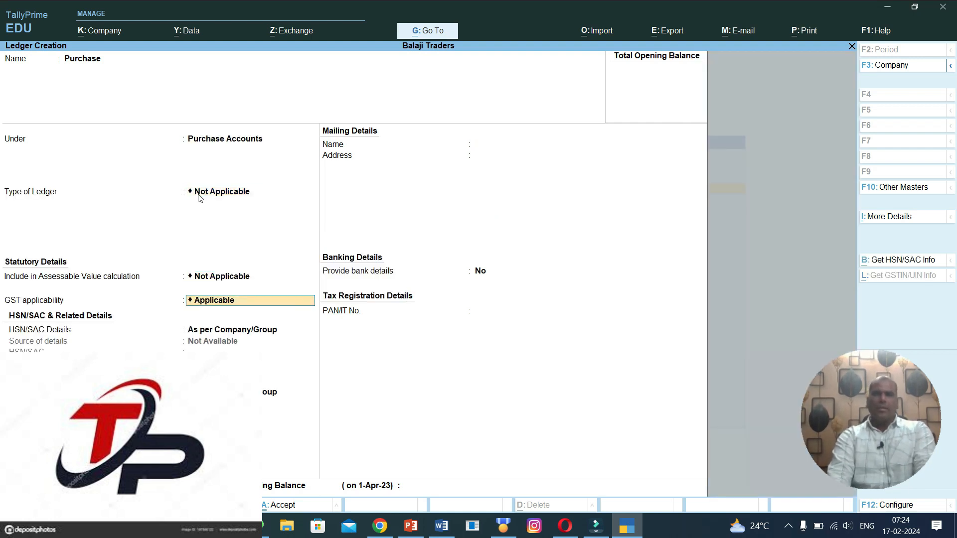
key("ctrl")
key("ctrl+a")
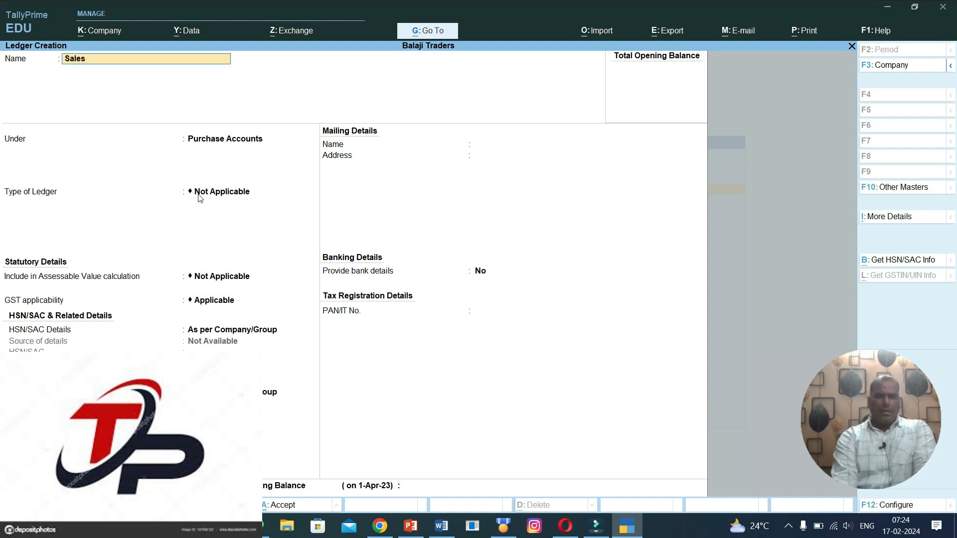
Step: Create a ledger named Sales under Sales Accounts, keeping the ledger type as Not Applicable, and save it
key("Return")
type("Sa")
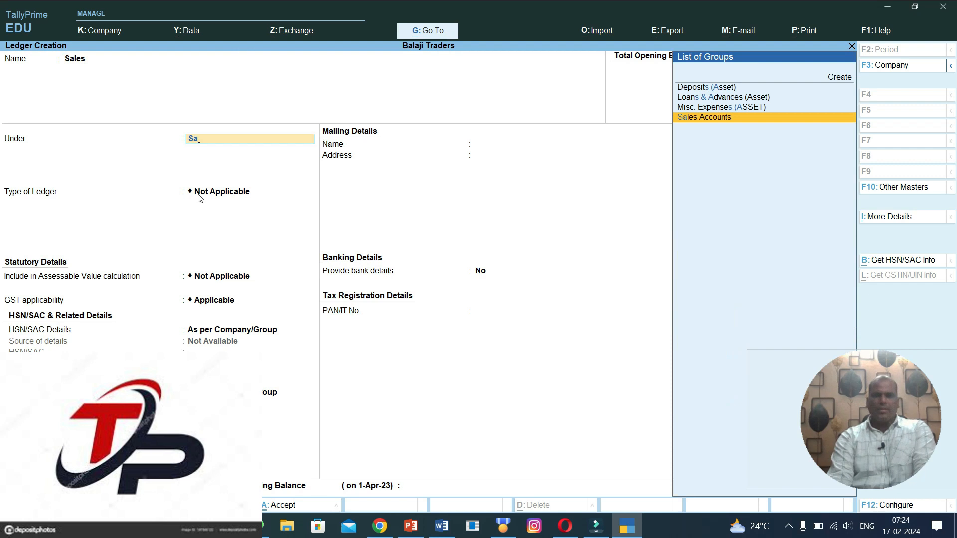
key("Return")
key("BackSpace")
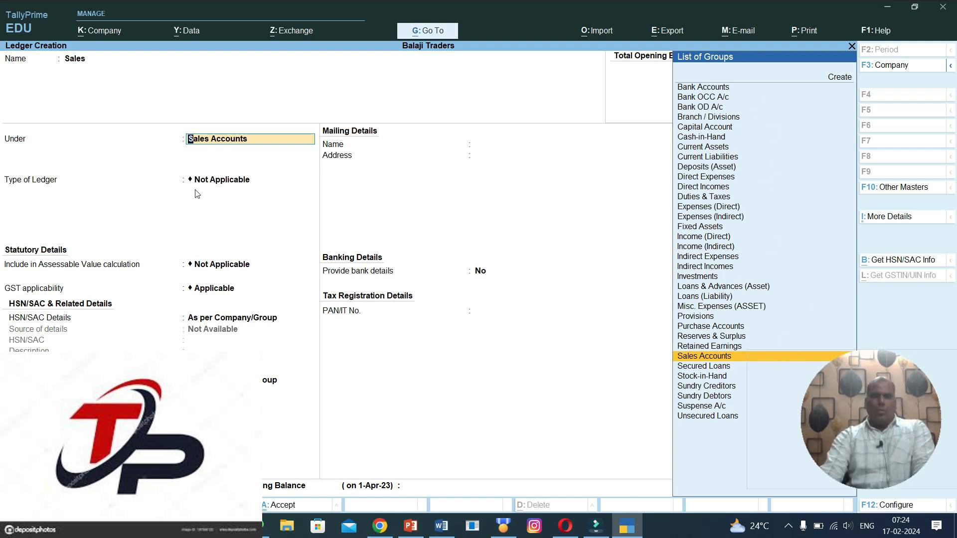
key("Return")
key("BackSpace")
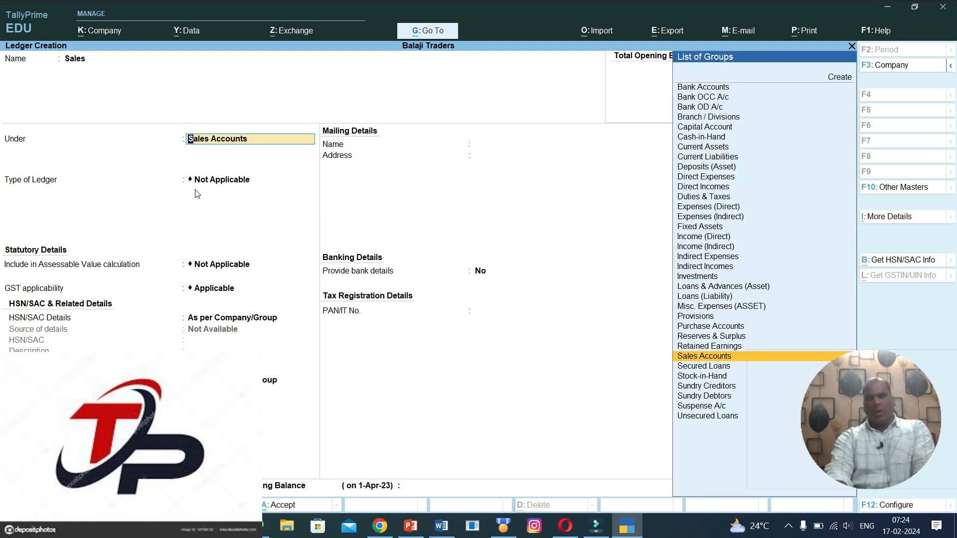
type("Sa")
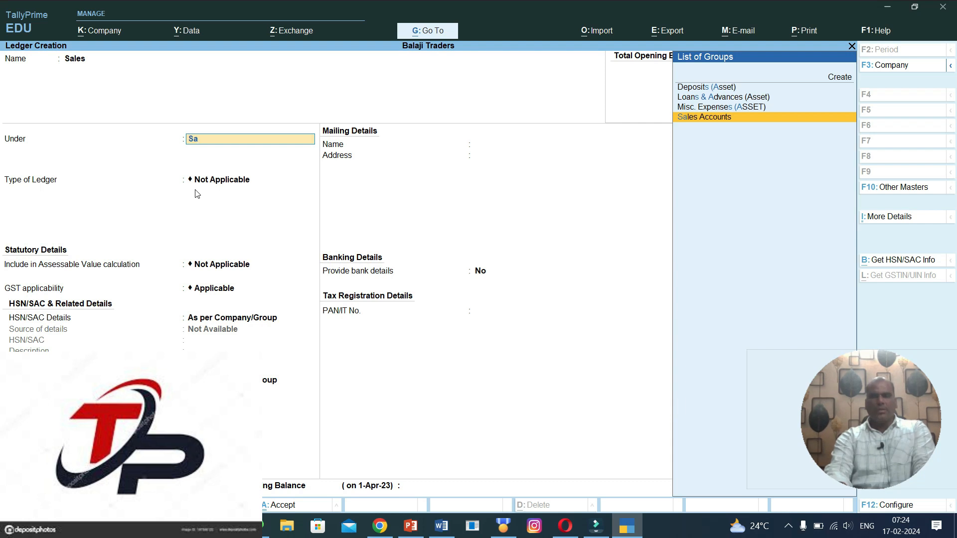
key("Return")
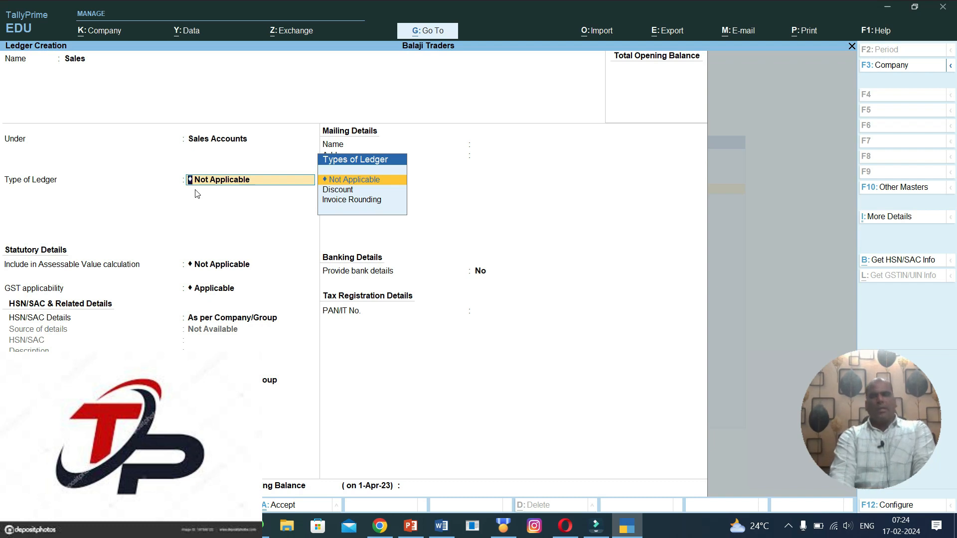
key("ctrl")
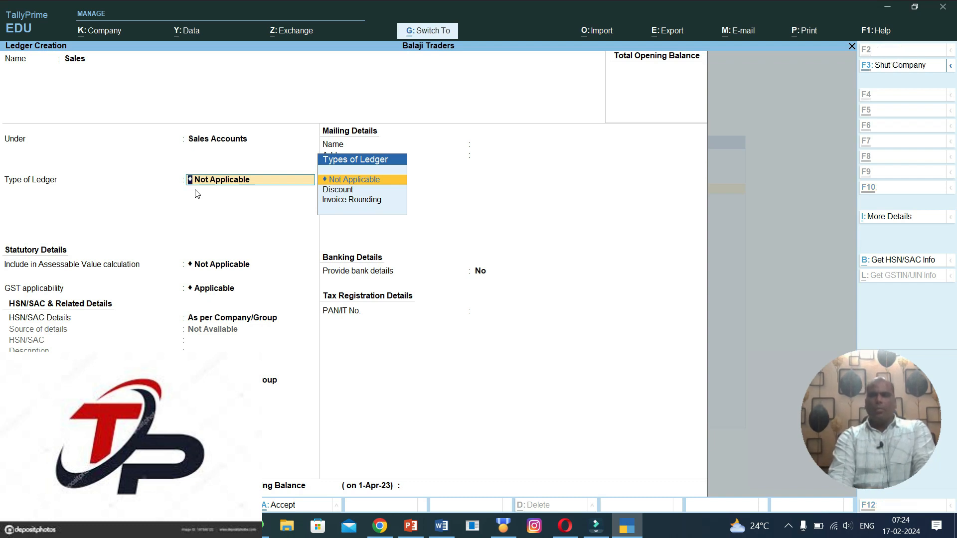
key("ctrl+a")
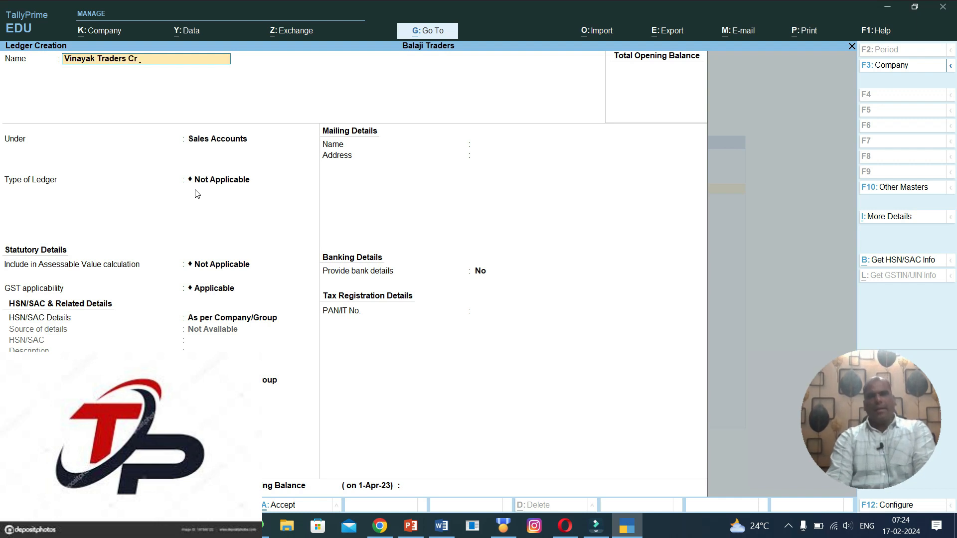
Step: Place the new Vinayak Traders Cr ledger under the Sundry Creditors group
key("Return")
type("Su")
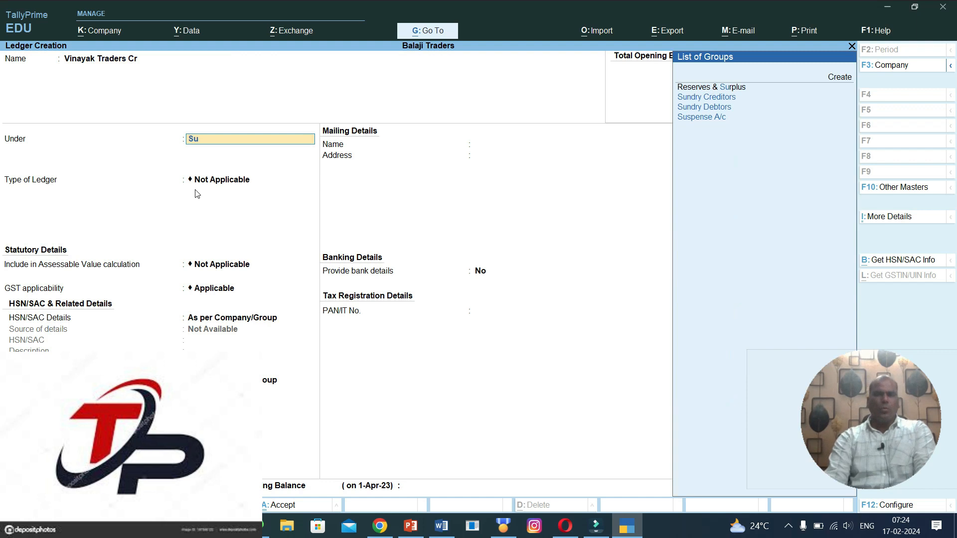
key("Down")
key("Return")
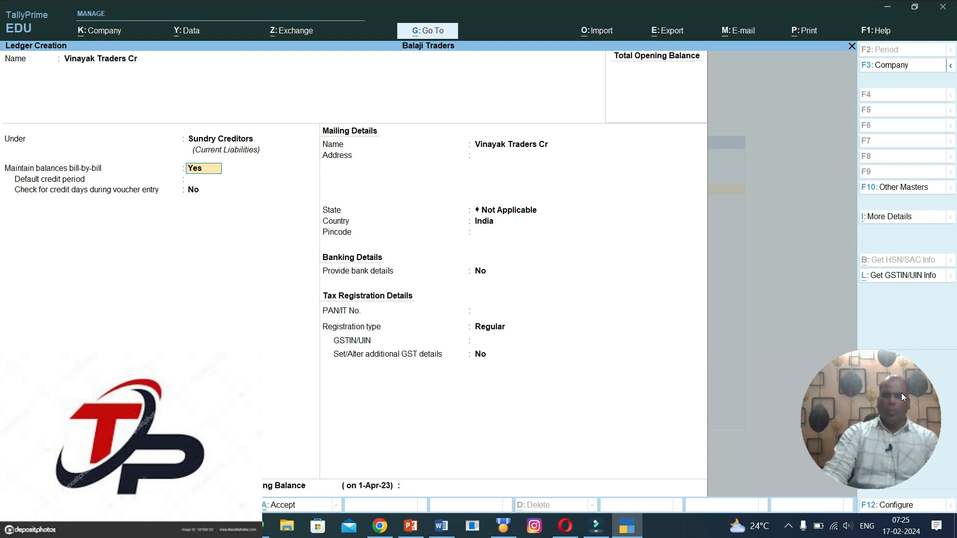
left_click_drag(889, 405, 702, 261)
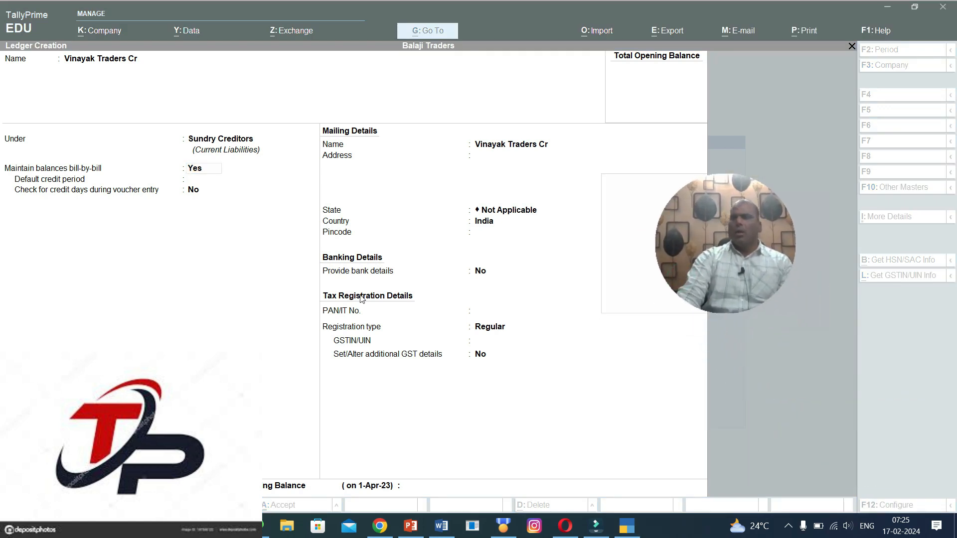
left_click(300, 259)
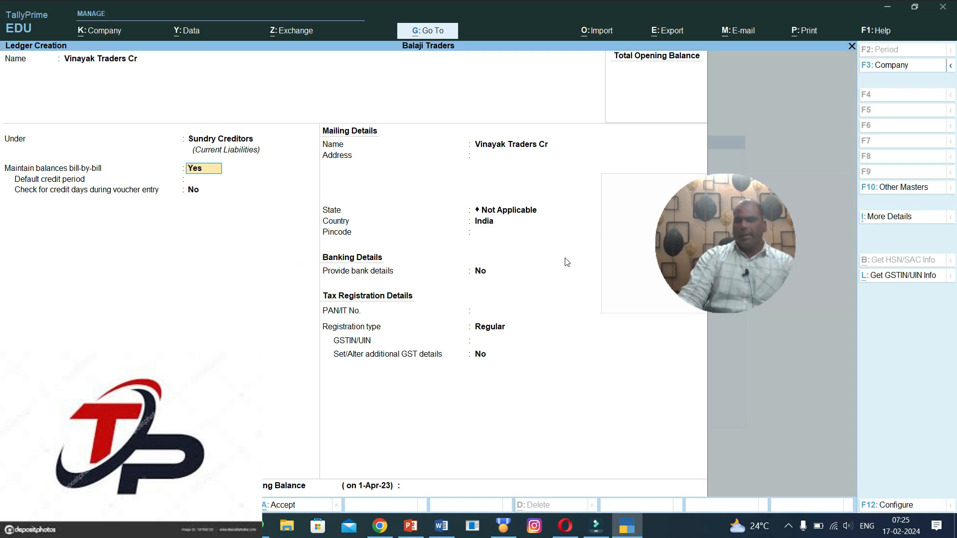
left_click_drag(701, 251, 737, 273)
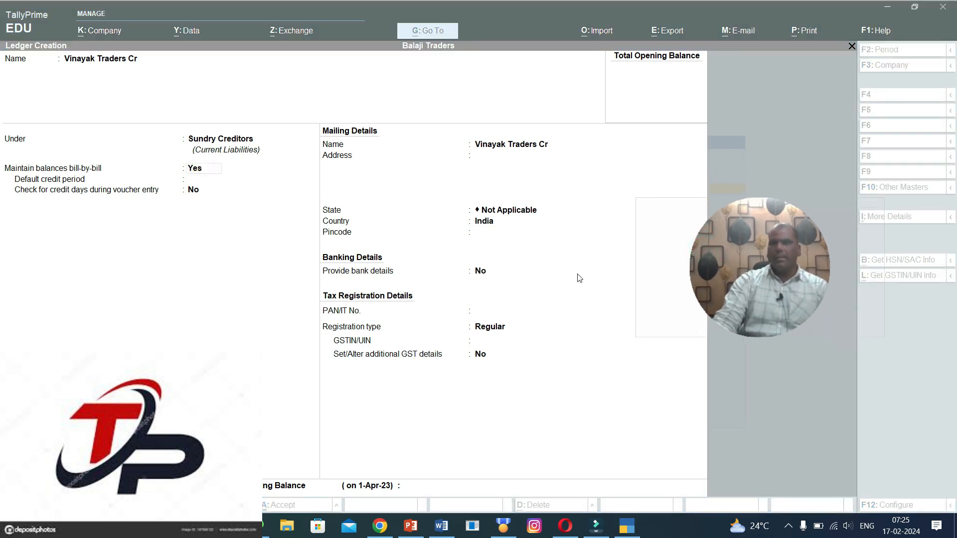
left_click(578, 278)
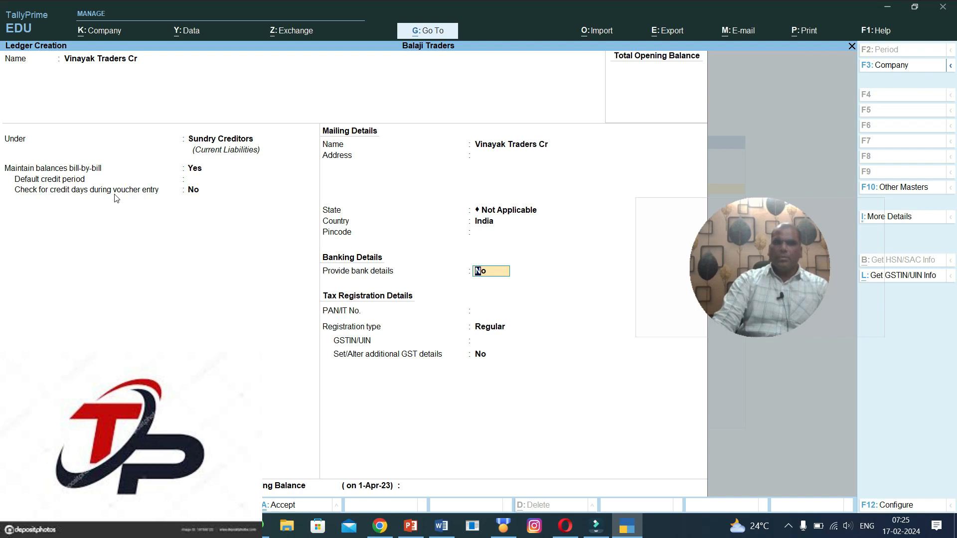
Step: Keep bill-by-bill balances at Yes and the default mailing name, leave the address blank, and set the state to Madhya Pradesh
left_click(181, 252)
key("Return")
key("Return")
key("Return")
key("Return")
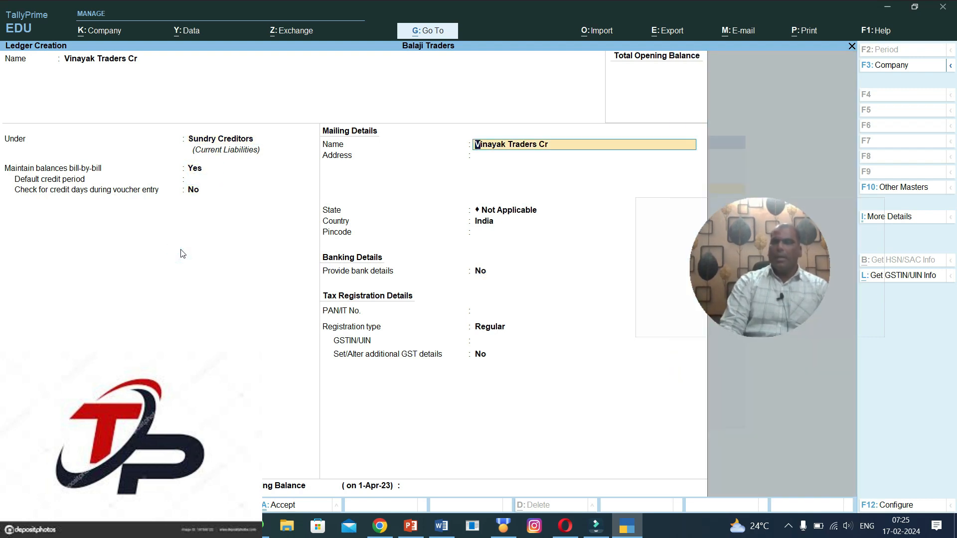
key("Return")
key("Return")
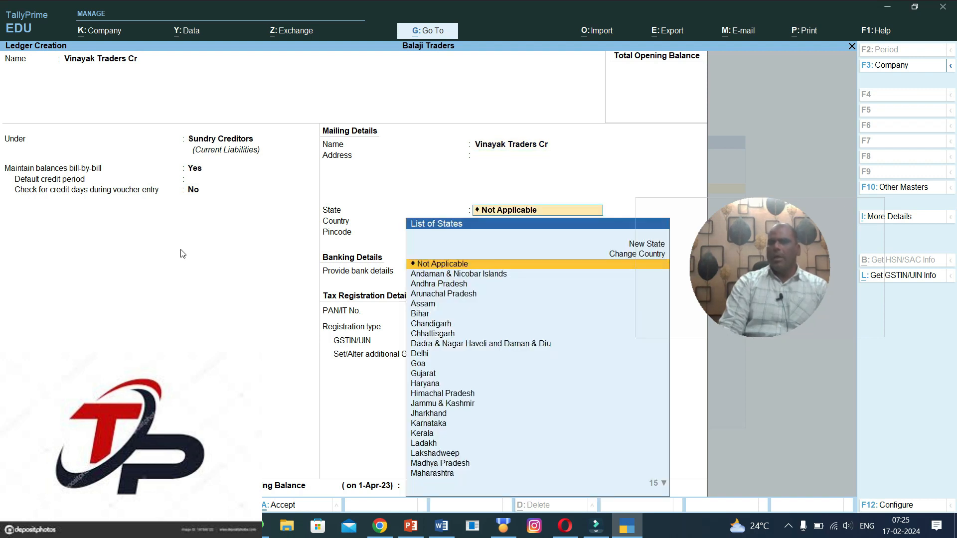
type("Mad")
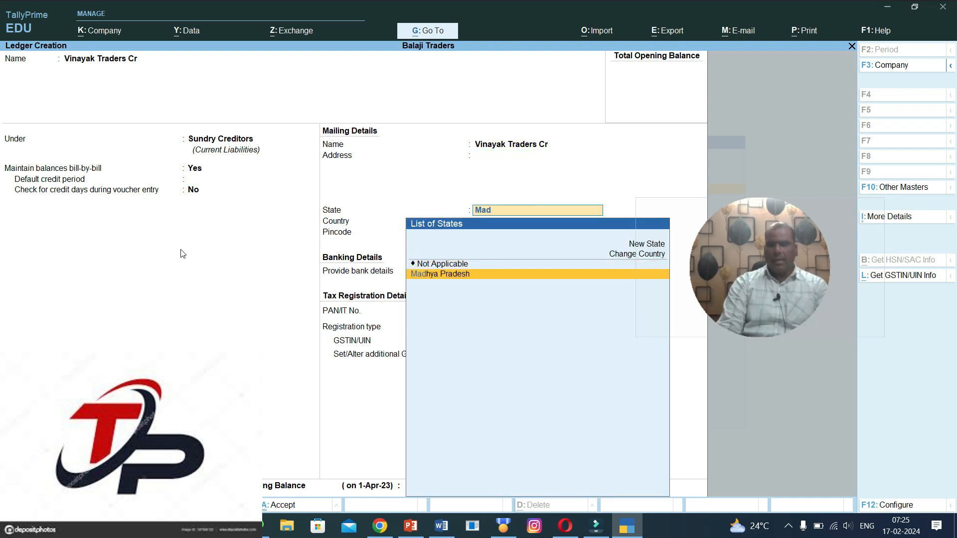
key("Return")
key("Return")
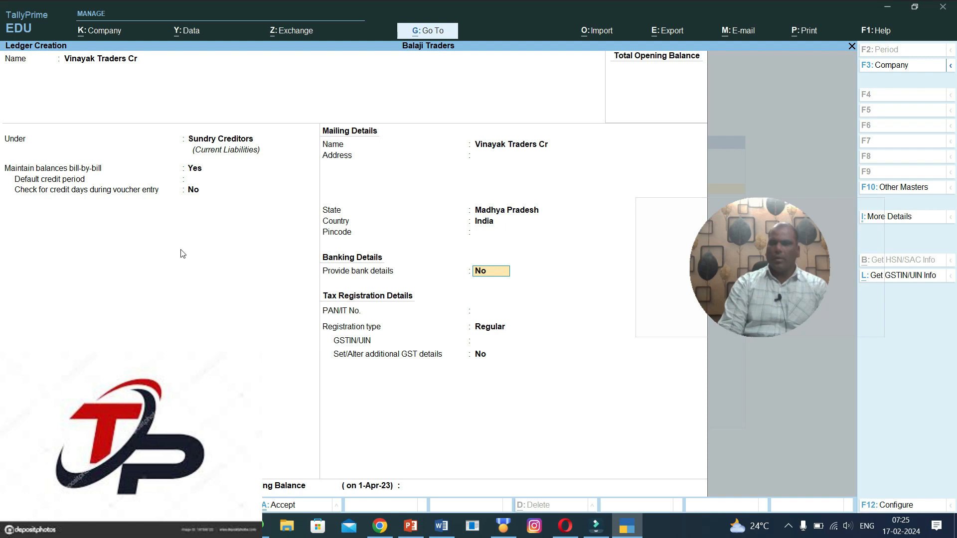
Step: Keep bank details at No and registration type Regular, leave the PAN, GSTIN and opening balance blank, and save the Vinayak Traders Cr ledger
key("Return")
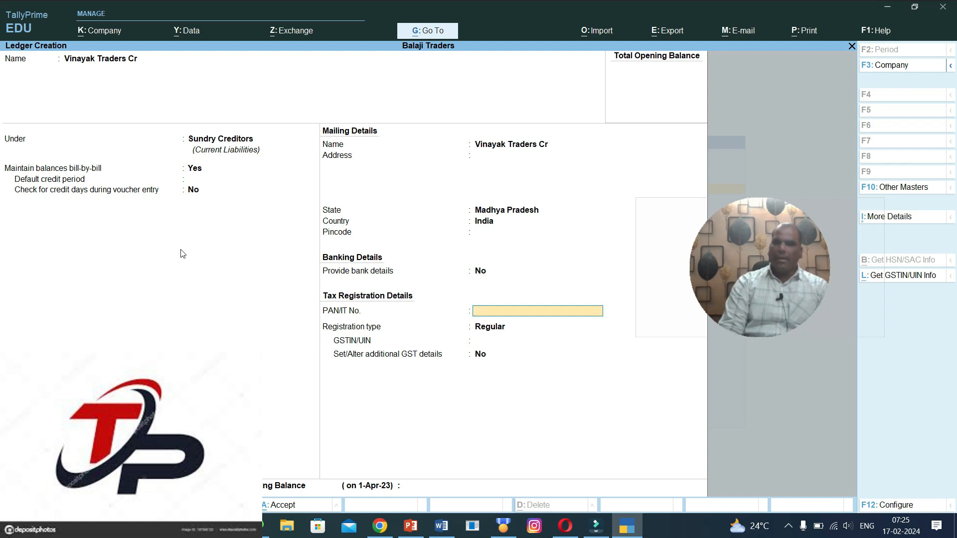
key("Return")
key("Return")
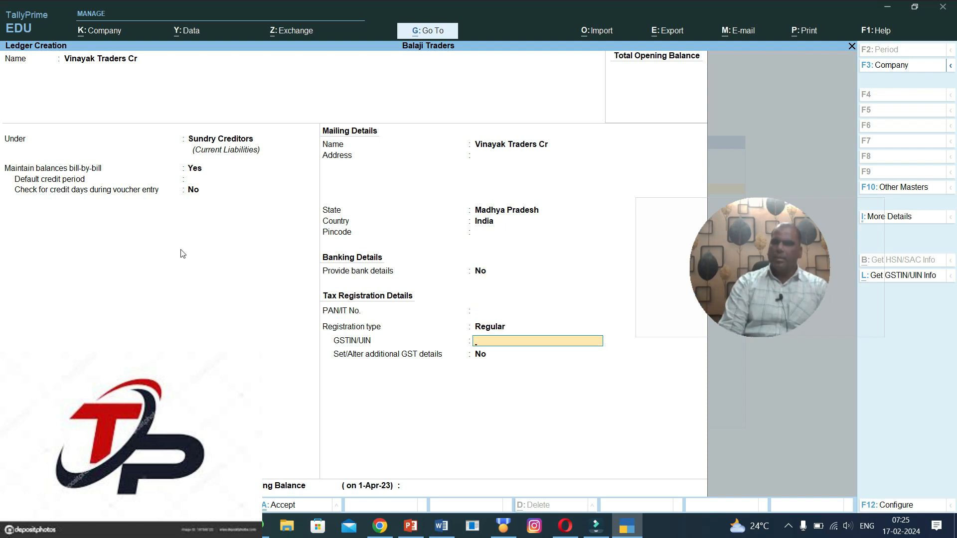
key("Return")
key("Return")
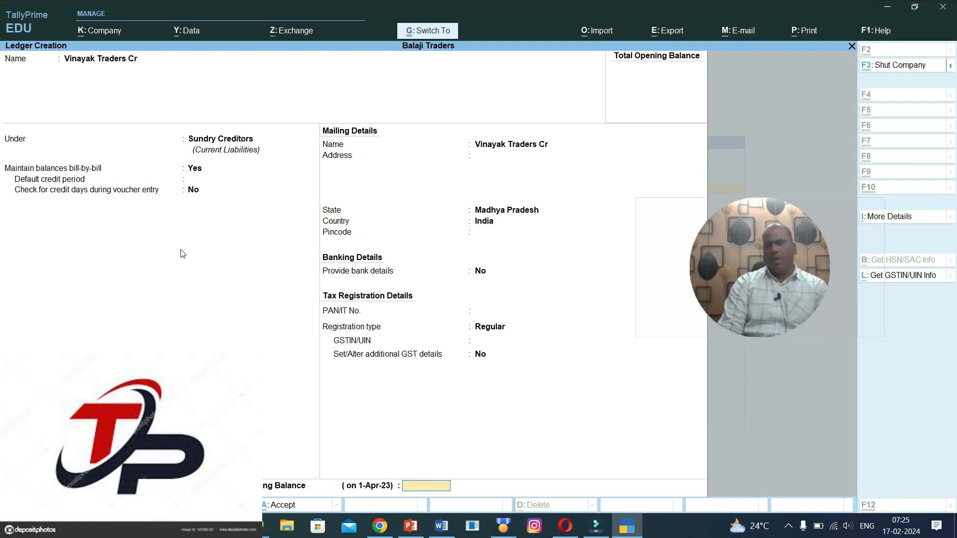
key("Return")
Step: Start the next ledger with the name Balaji Traders Dr
type("Ba")
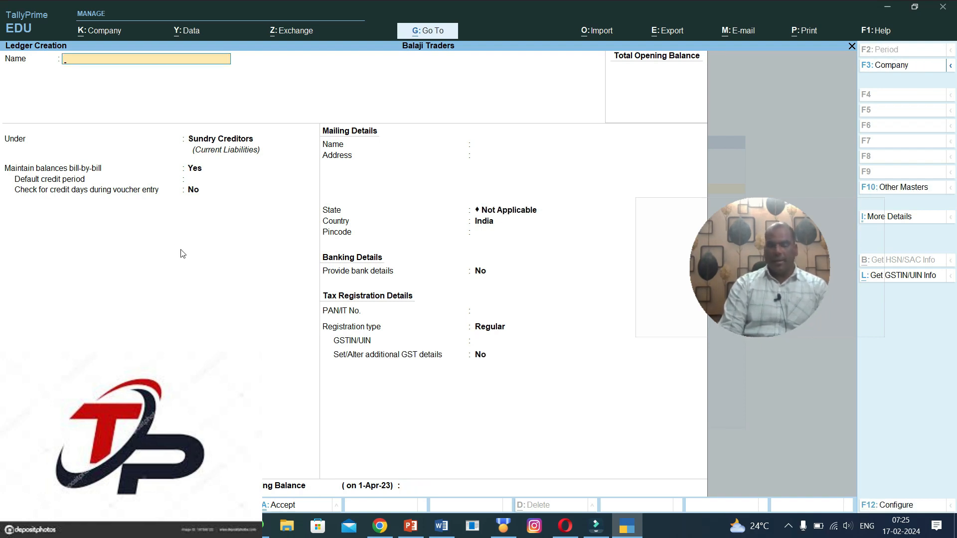
type("laji")
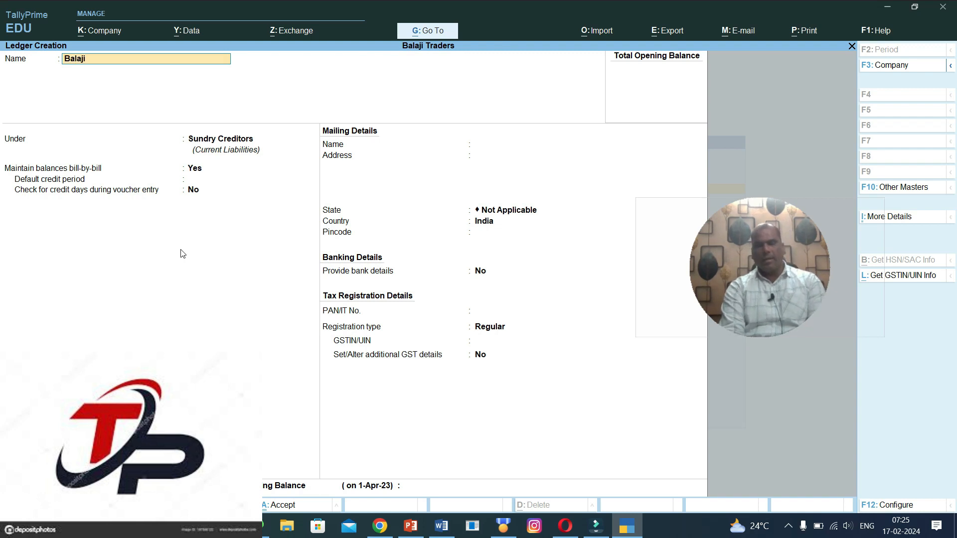
type(" Traders Dr")
key("Return")
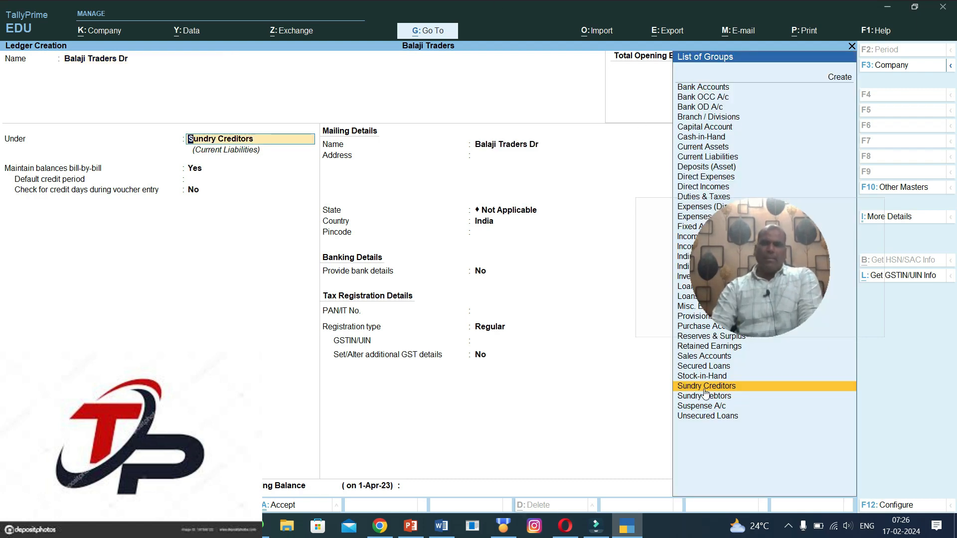
left_click_drag(764, 292, 856, 412)
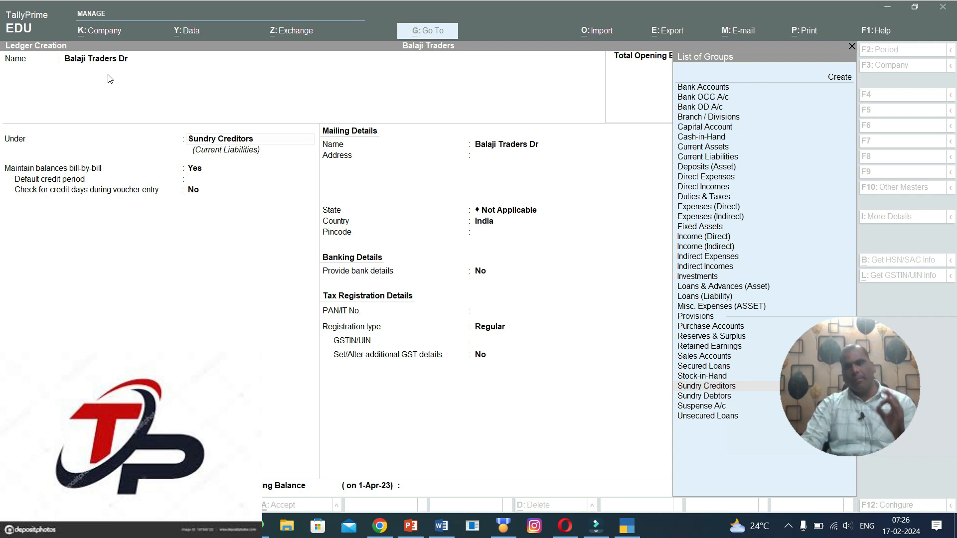
left_click(257, 207)
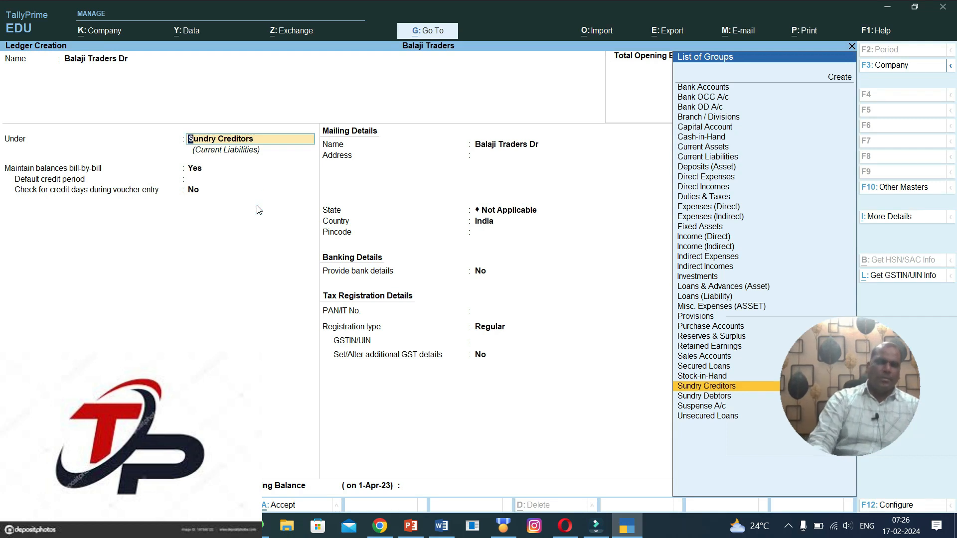
key("BackSpace")
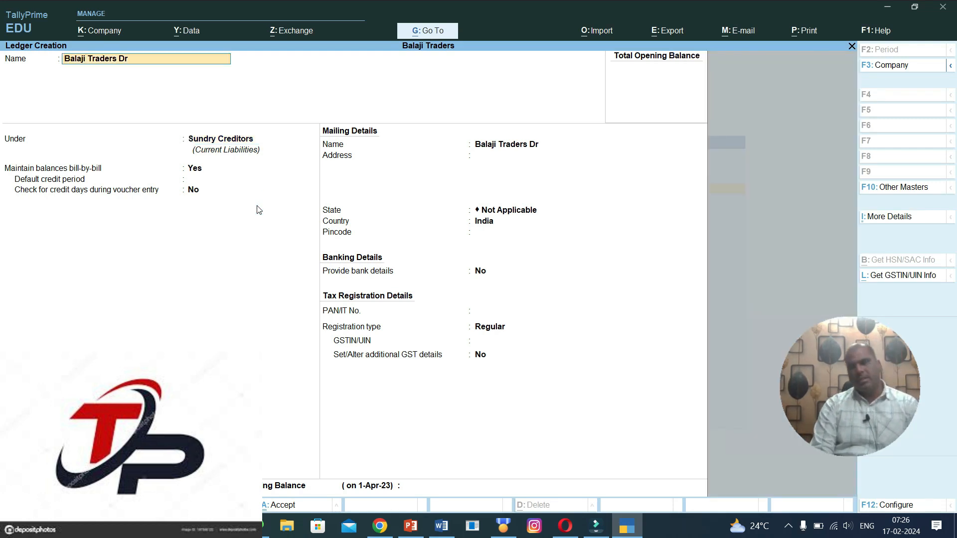
key("Return")
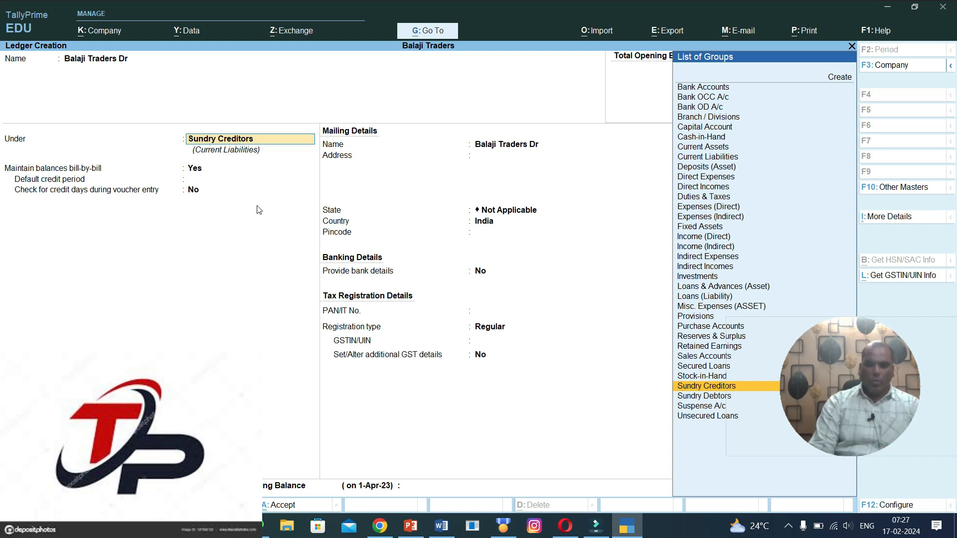
Step: Place the Balaji Traders Dr ledger under the Sundry Debtors group
type("Su")
key("Down")
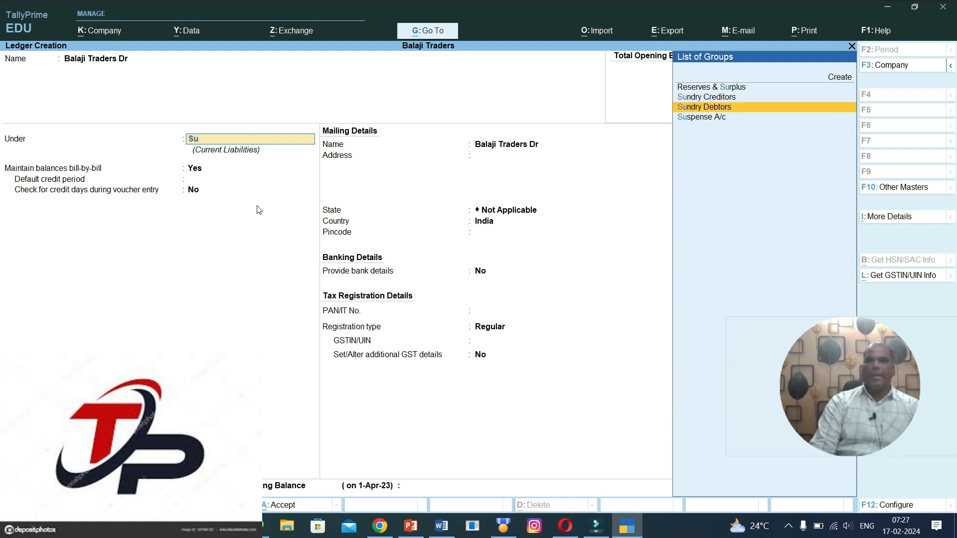
key("Return")
Step: Save the Balaji Traders Dr ledger with its default details and leave ledger creation for the Gateway of Tally
key("ctrl")
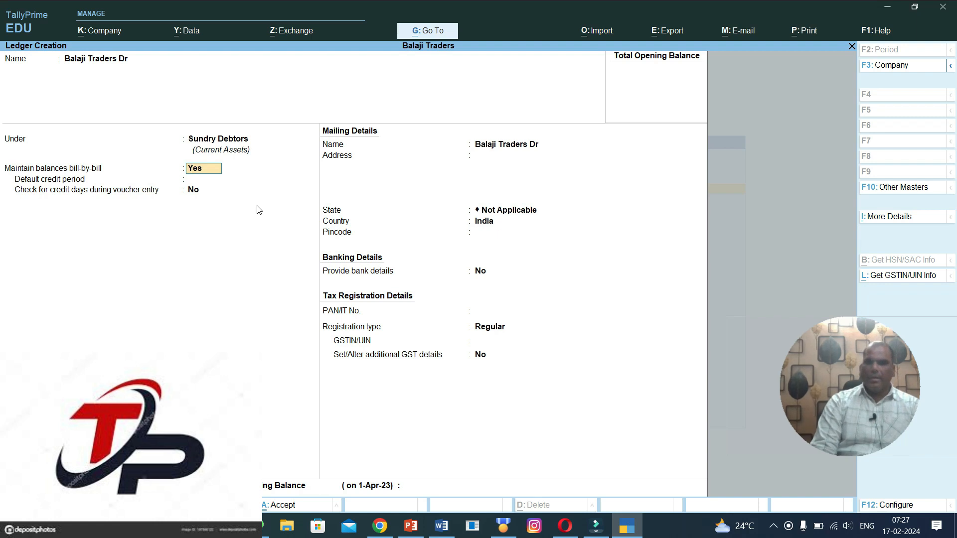
key("ctrl")
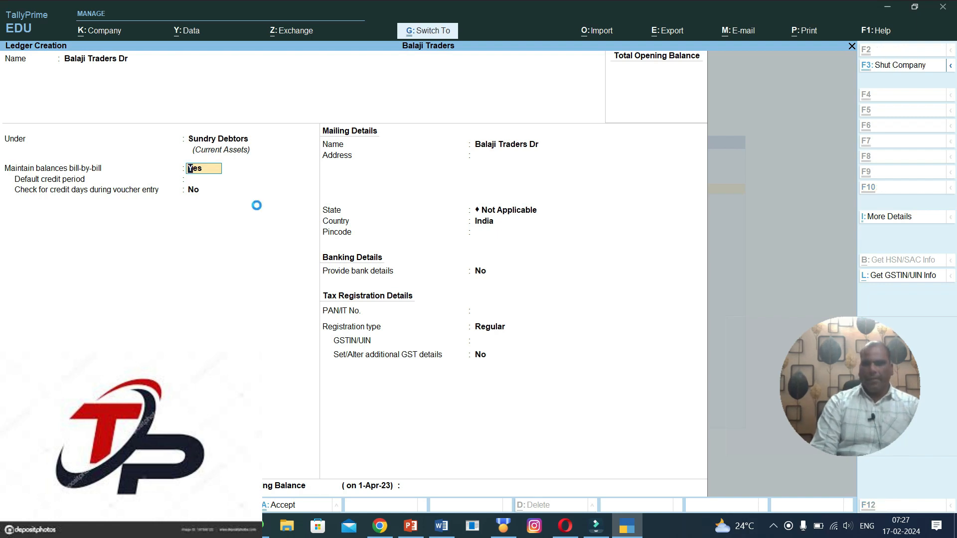
key("ctrl+a")
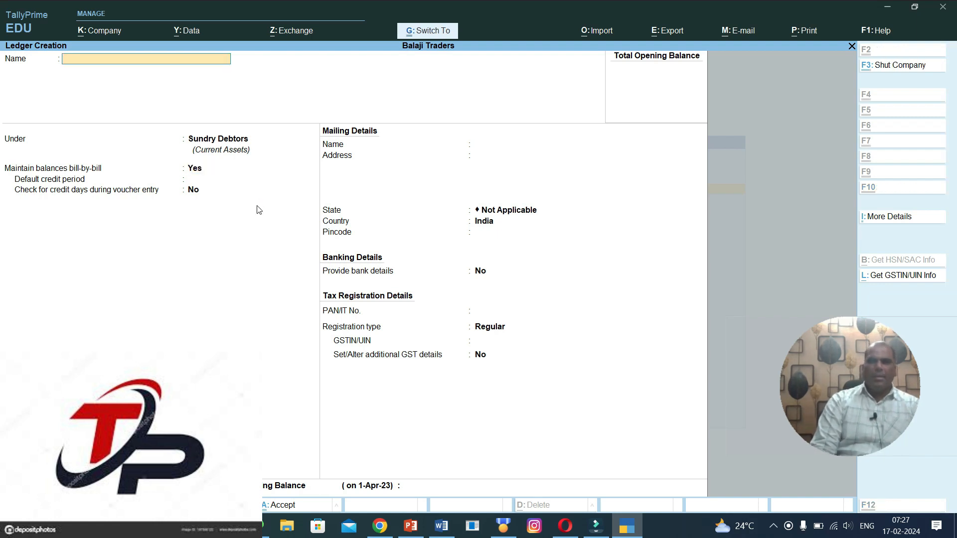
key("Escape")
key("Return")
key("Escape")
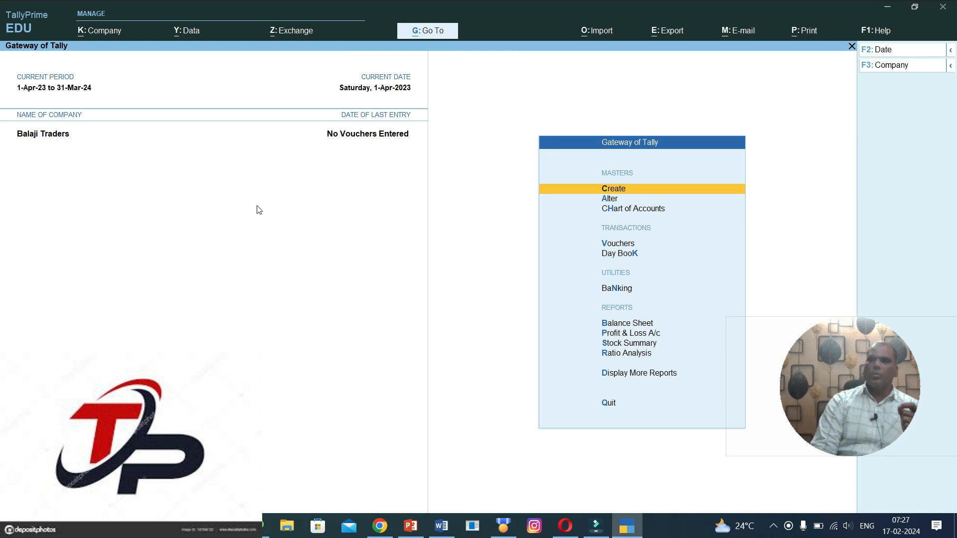
Step: Open the existing Balaji Traders Dr ledger for alteration, review its details, and accept them
key("Down")
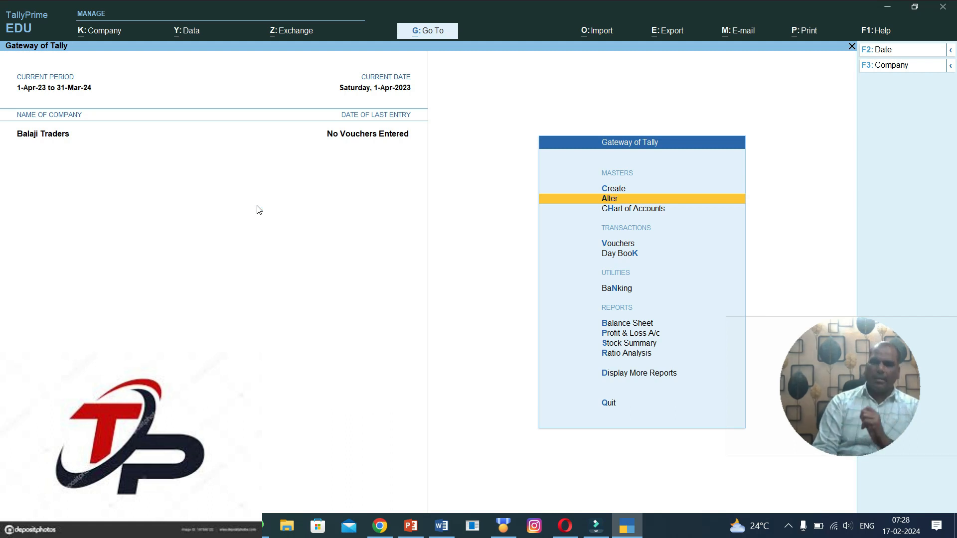
key("Return")
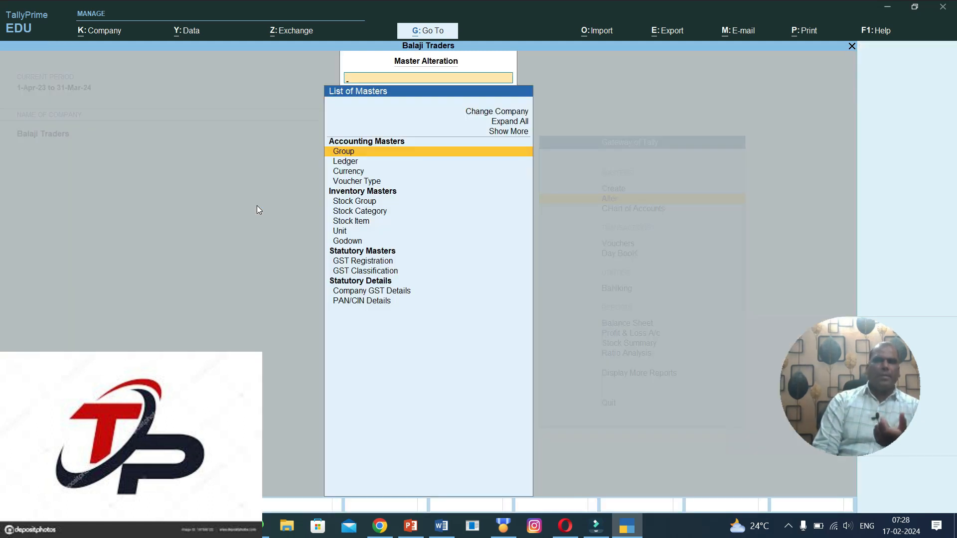
key("Down")
key("Return")
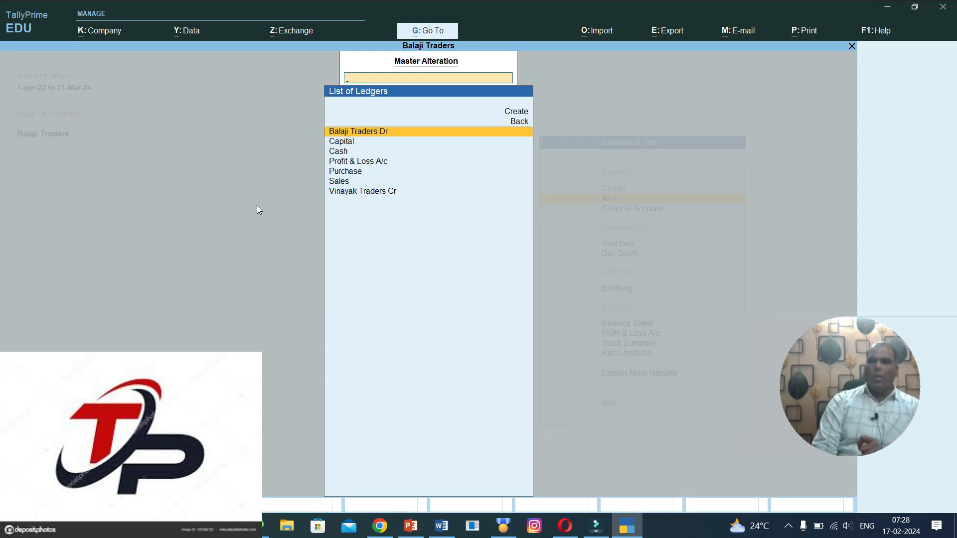
key("Return")
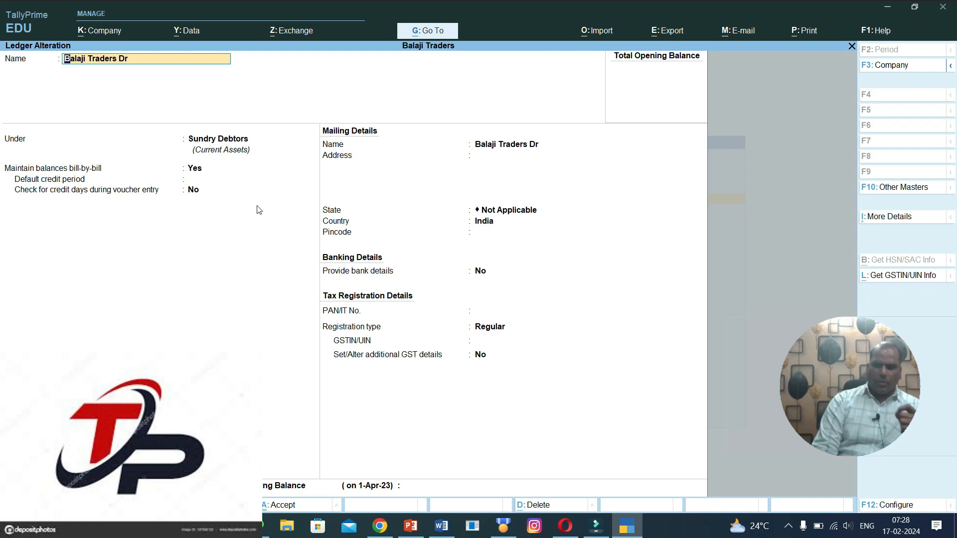
key("Return")
key("Return")
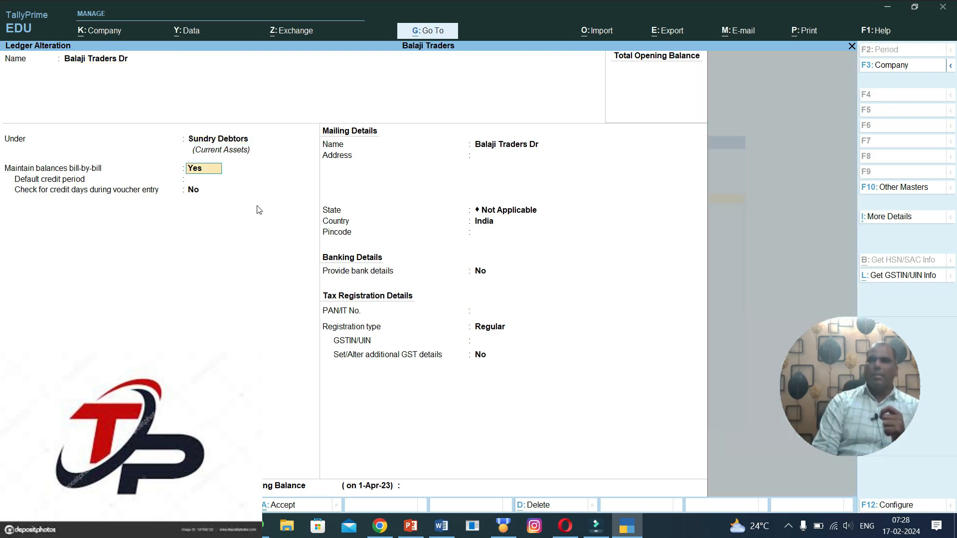
key("ctrl")
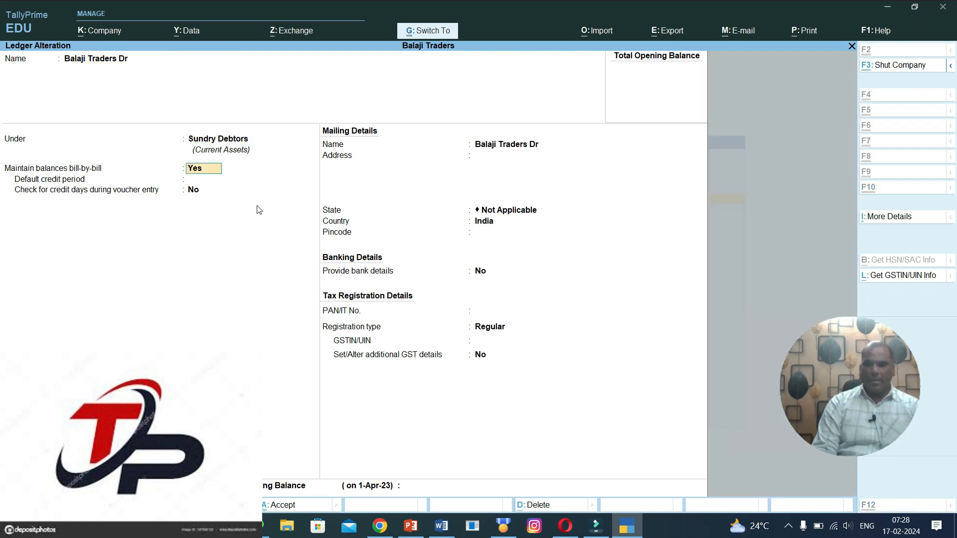
key("ctrl+a")
Step: Open the existing Vinayak Traders Cr ledger for alteration from the list of ledgers
key("Down")
key("Down")
key("Down")
key("Down")
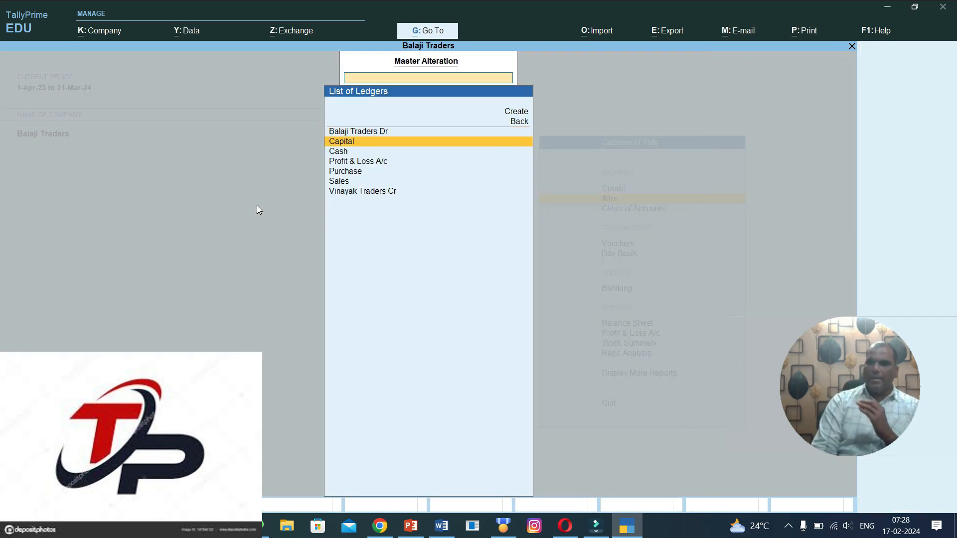
key("Down")
key("Down")
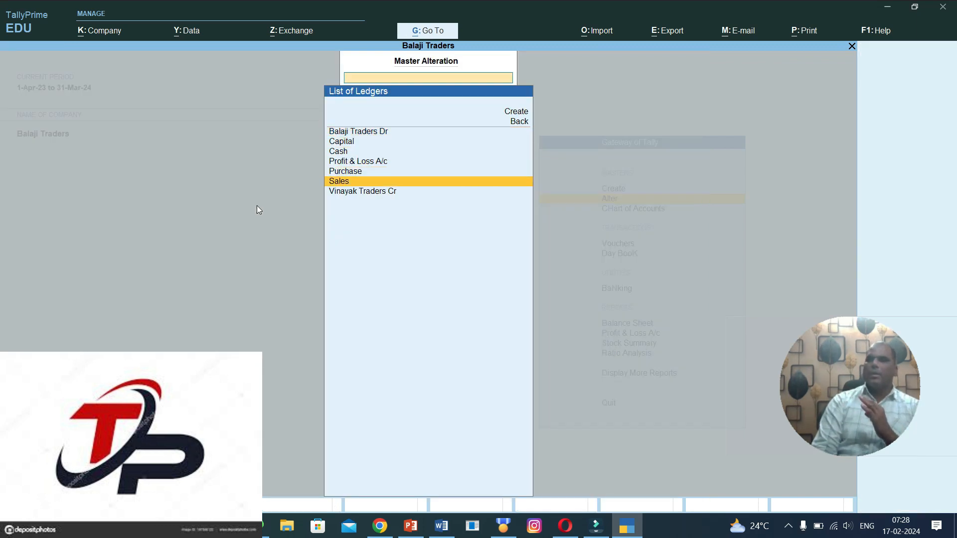
key("Return")
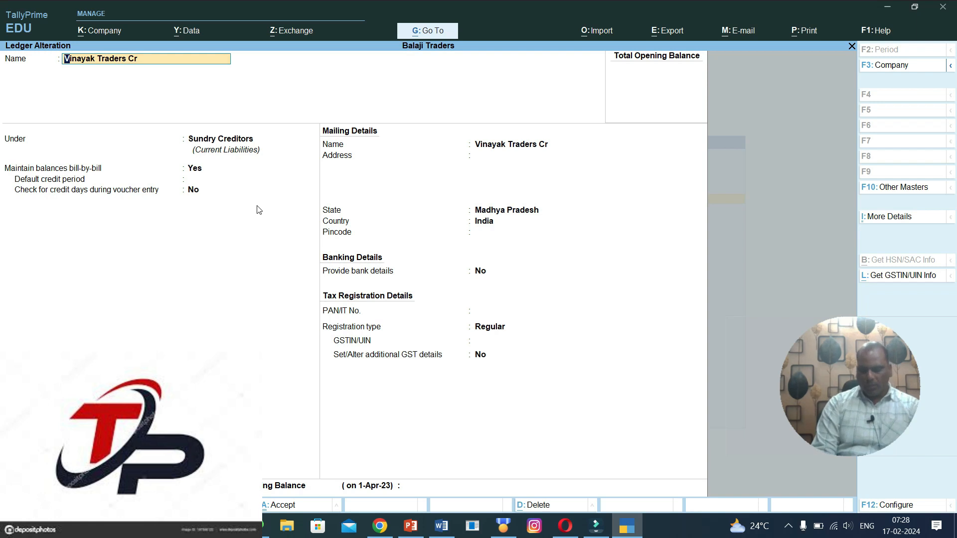
Step: Request deletion of the Vinayak Traders Cr ledger, decline it, and quit the alteration back to the list of masters
key("alt+d")
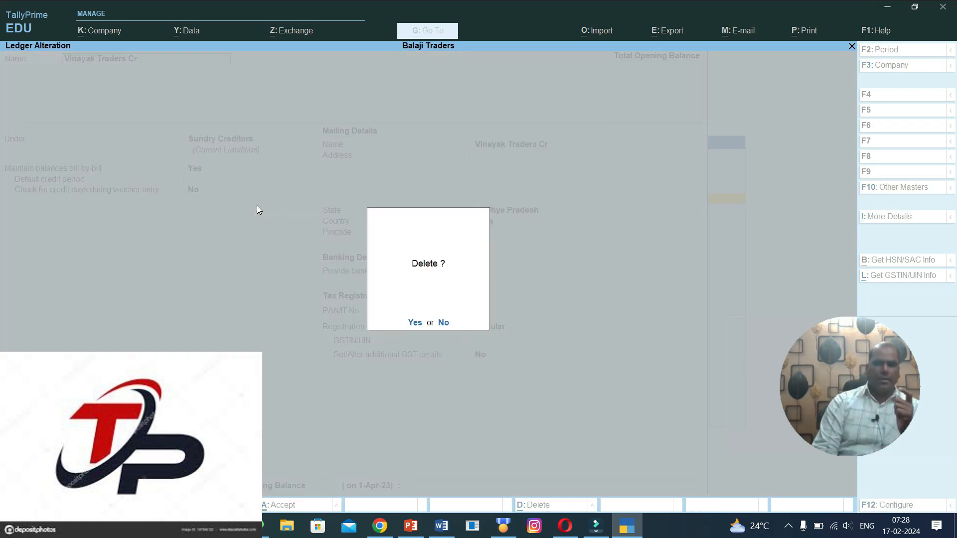
key("Escape")
key("Escape")
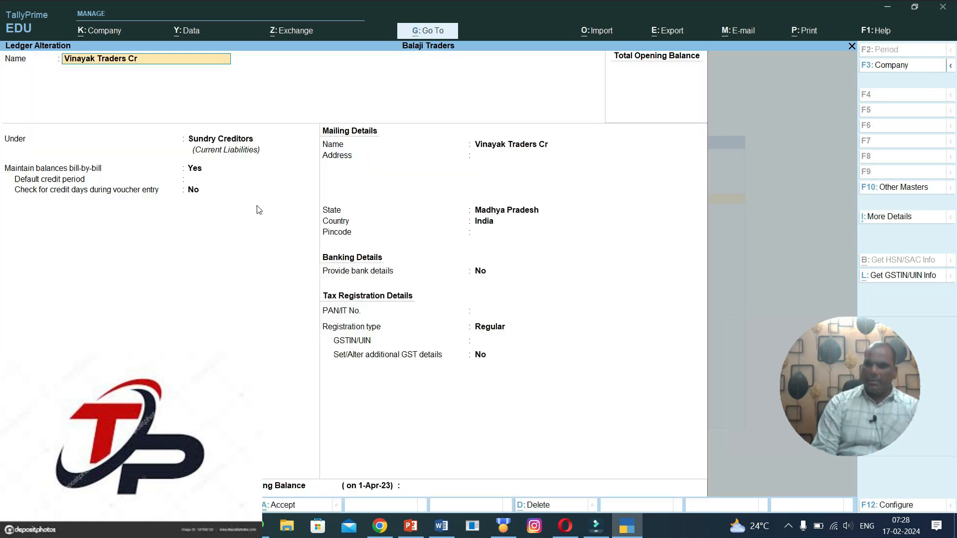
key("Escape")
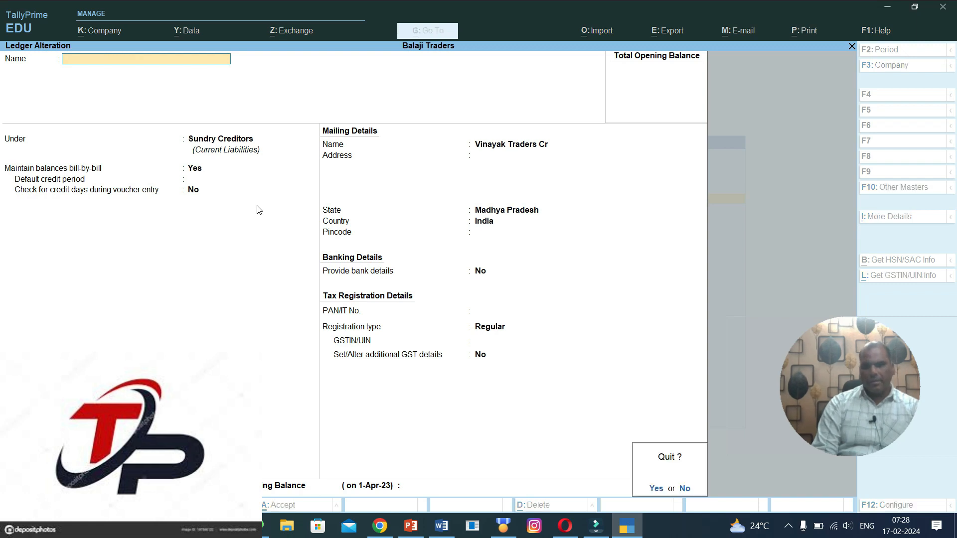
key("y")
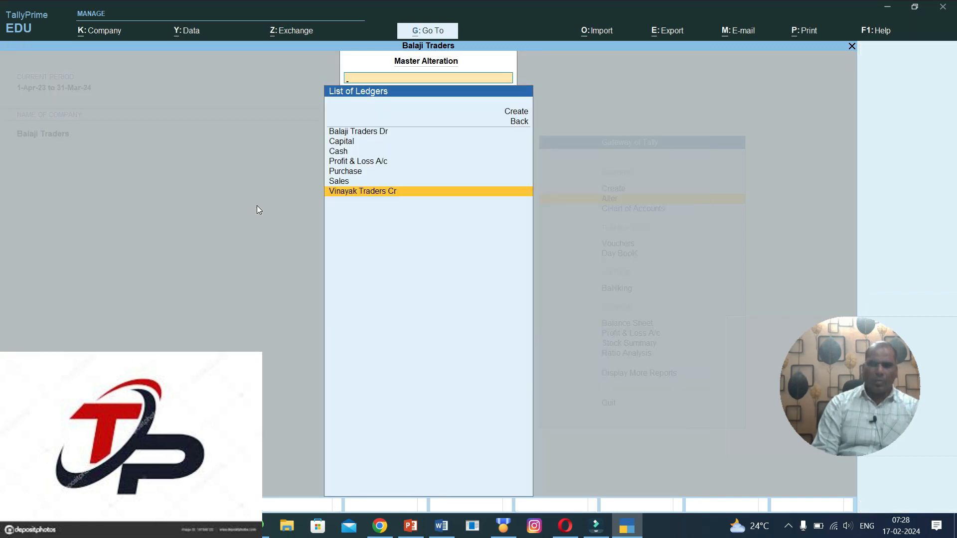
key("Escape")
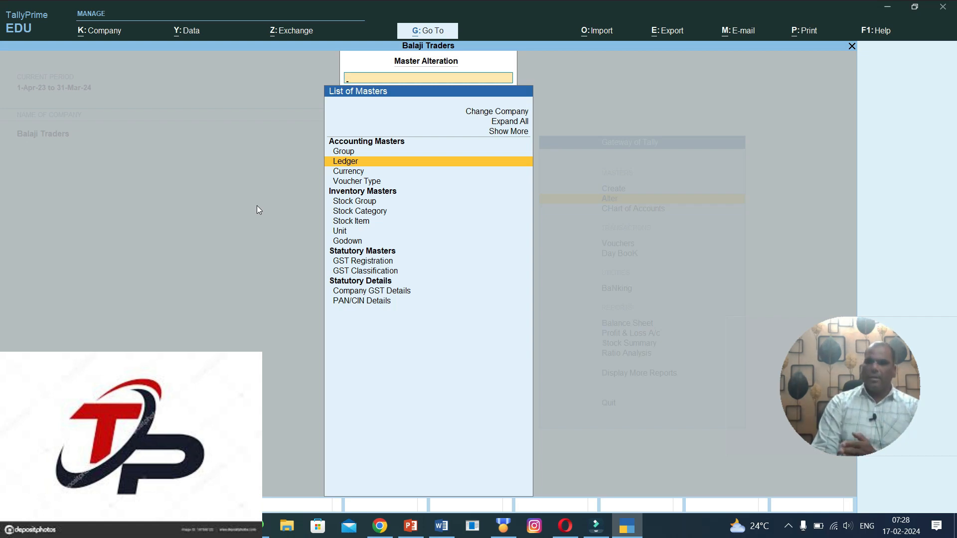
Step: Examine the ledgers available for alteration, including Cash and Profit & Loss A/c, and return to the list of masters
key("Return")
key("Down")
key("Down")
key("Down")
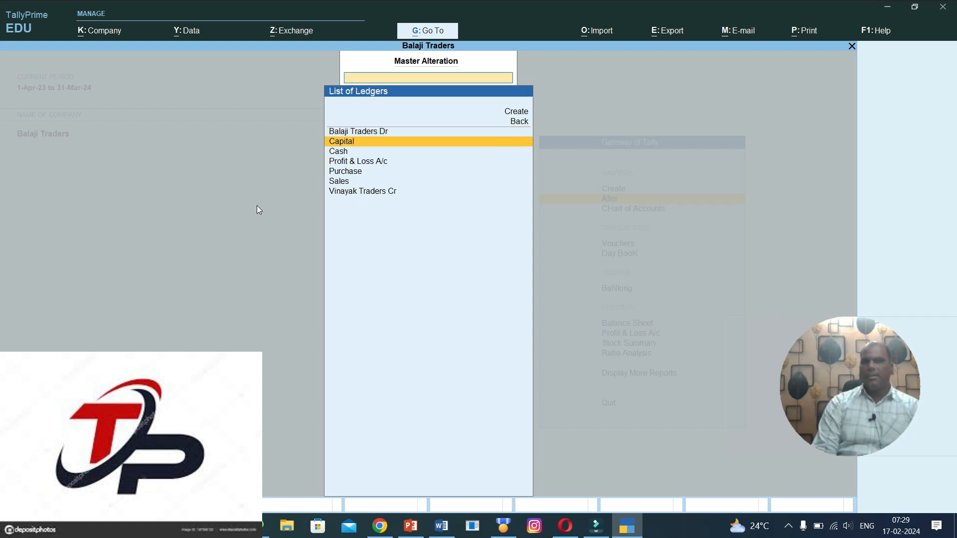
key("Down")
key("Down")
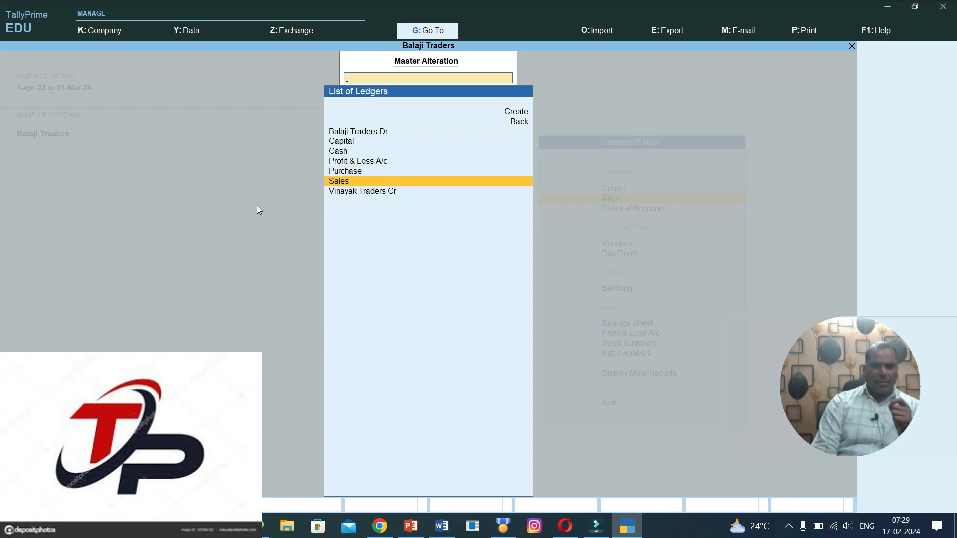
key("Up")
key("Up")
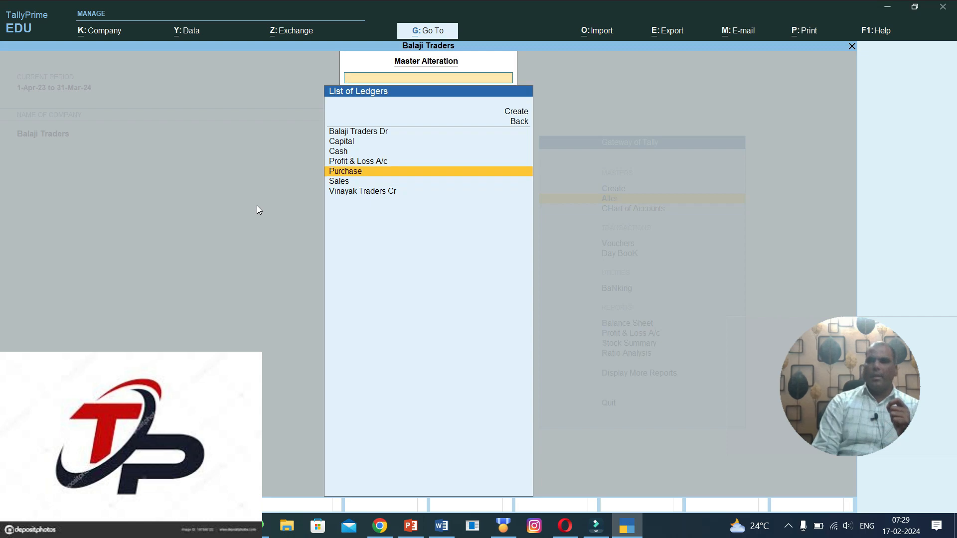
key("Up")
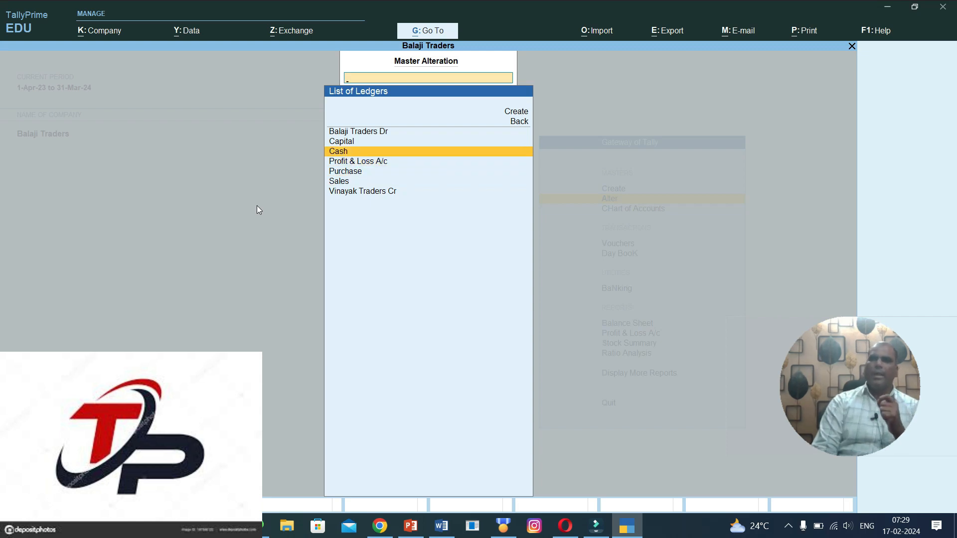
key("Down")
key("Down")
key("Up")
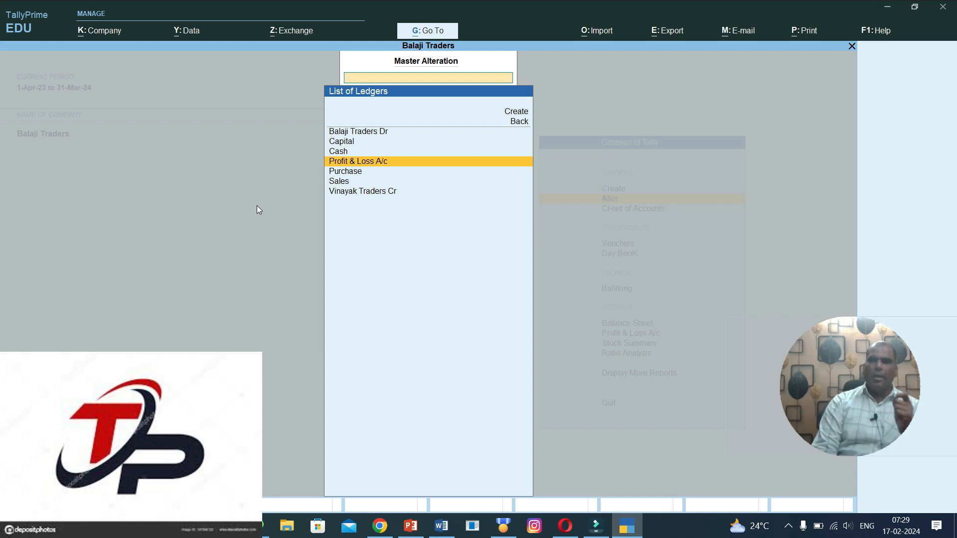
key("Escape")
Step: Examine the list of groups available for alteration, and return to the Gateway of Tally
key("Up")
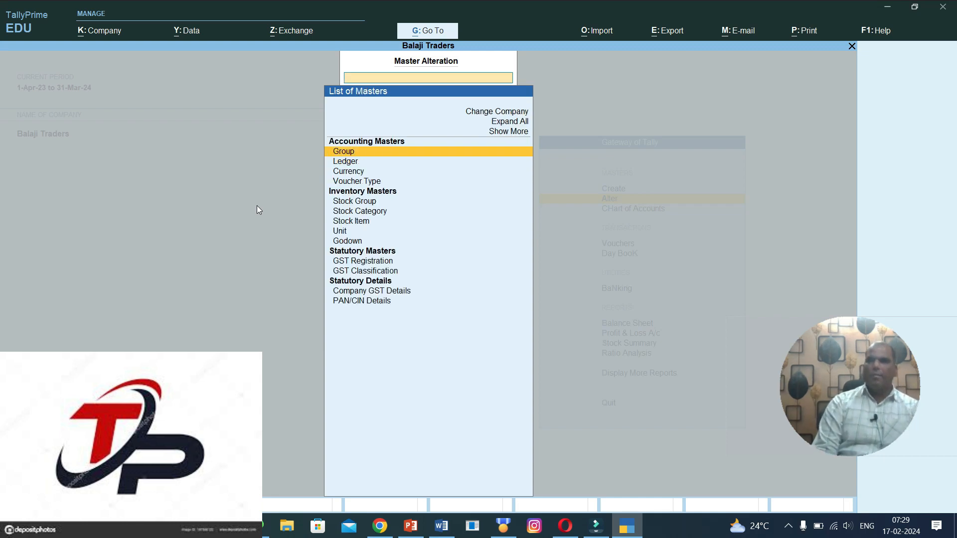
key("Return")
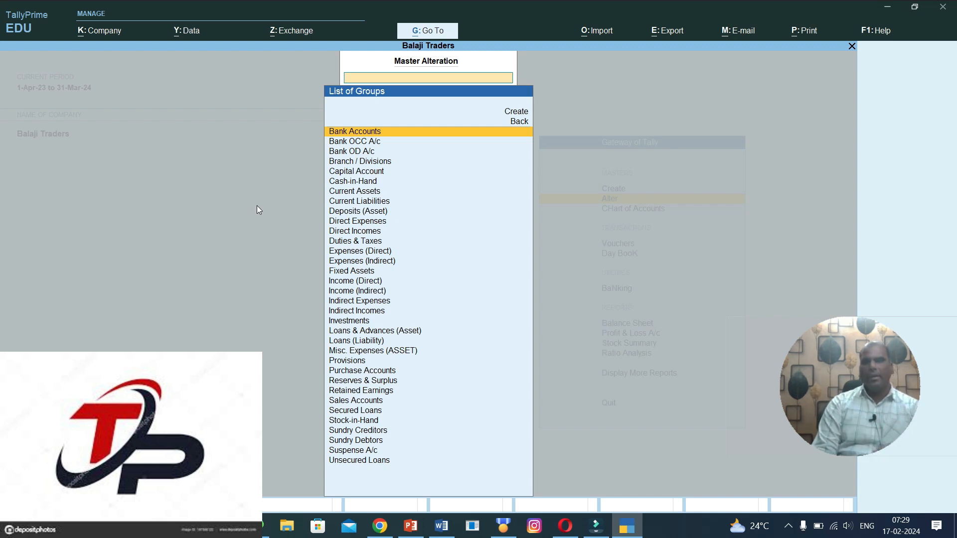
key("Down")
key("Down")
key("Down")
key("Down")
key("Down")
key("Down")
key("Down")
key("Down")
key("Down")
key("Down")
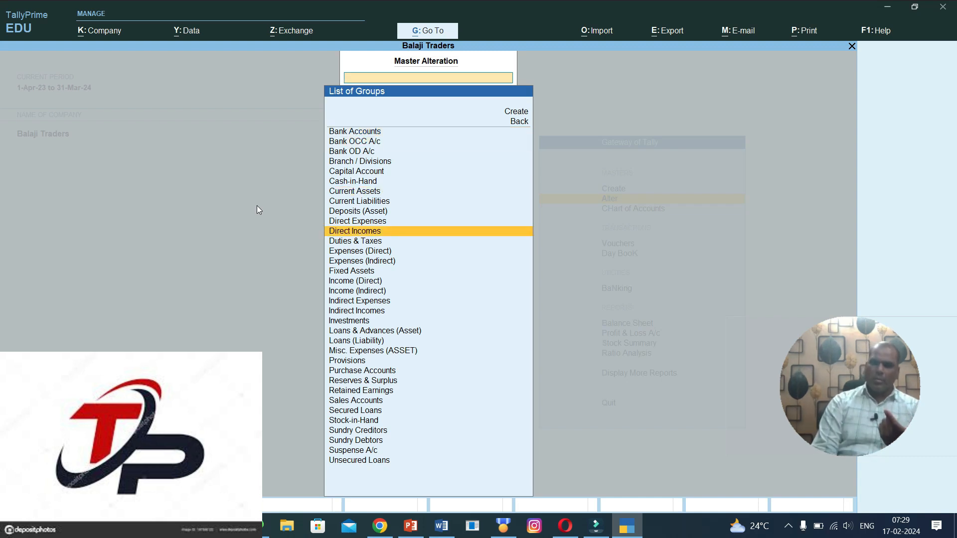
key("Up")
key("Up")
key("Up")
key("Up")
key("Up")
key("Up")
key("Up")
key("Up")
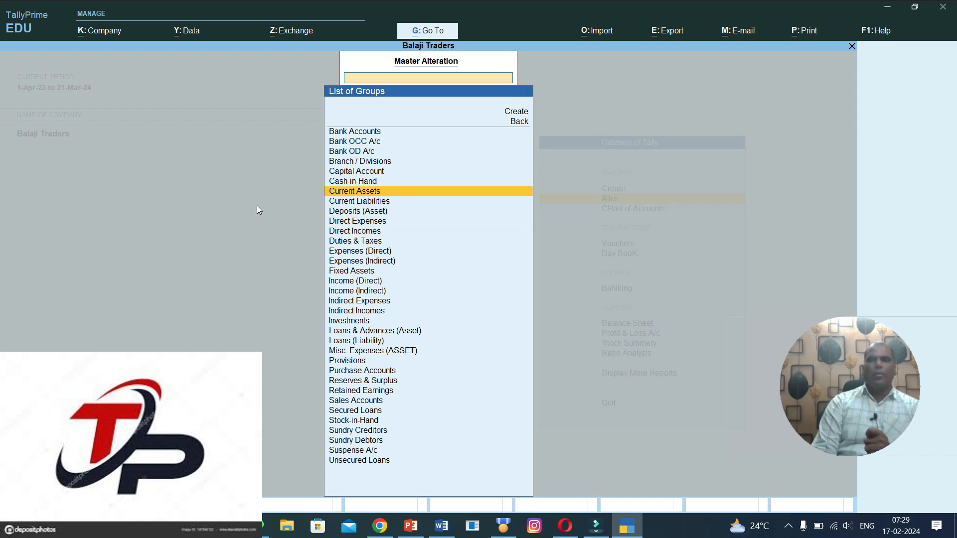
key("Up")
key("Down")
key("Down")
key("Down")
key("Down")
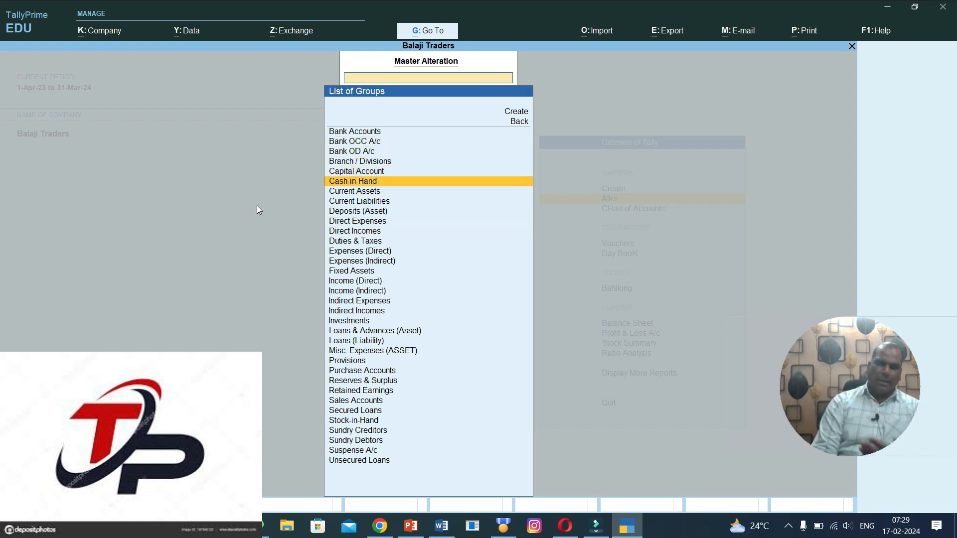
key("Escape")
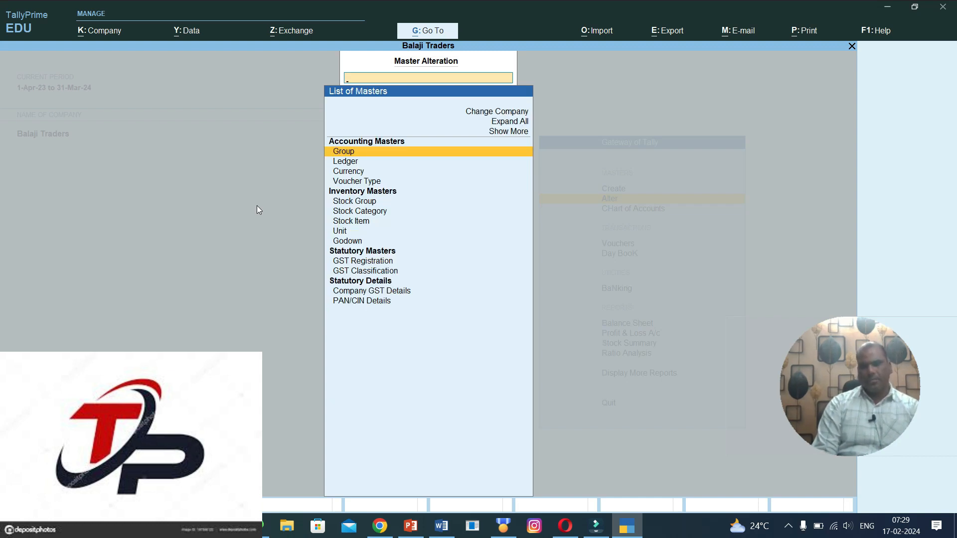
key("Escape")
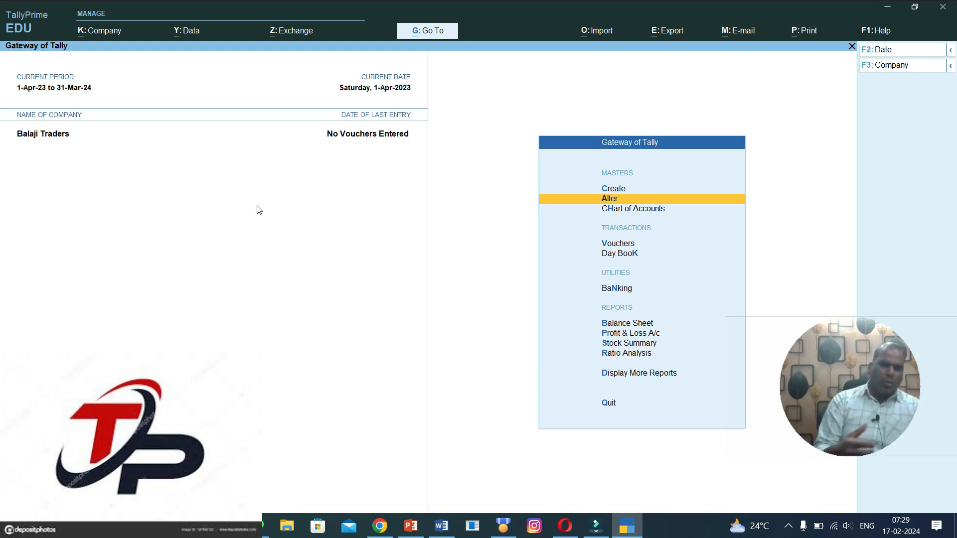
Step: View the blank group creation form from the master creation list and quit it without creating a group
key("Up")
key("Return")
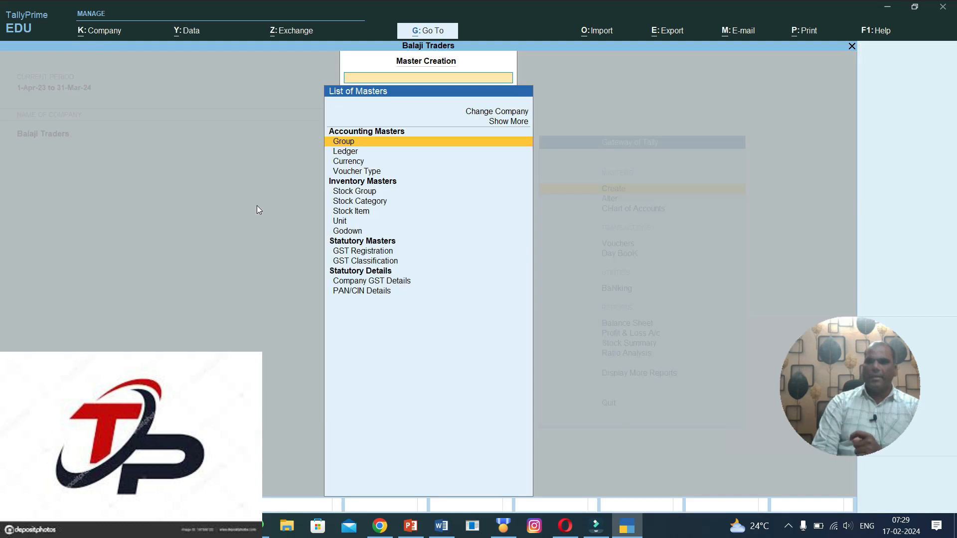
key("Return")
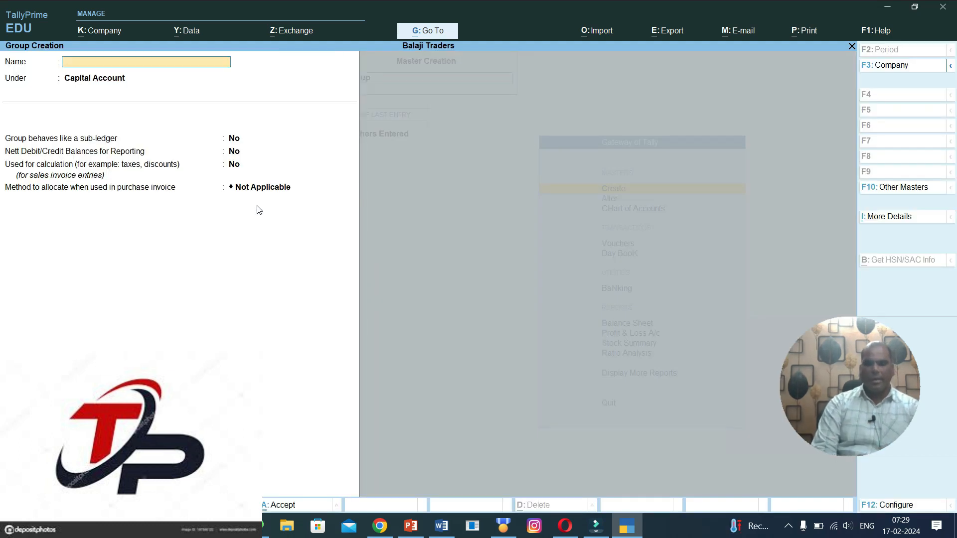
key("Escape")
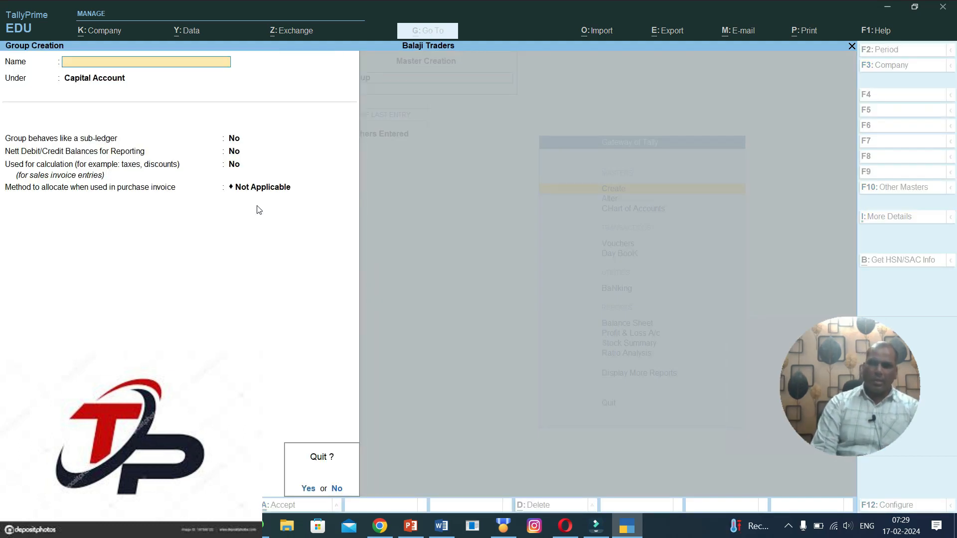
key("y")
key("Escape")
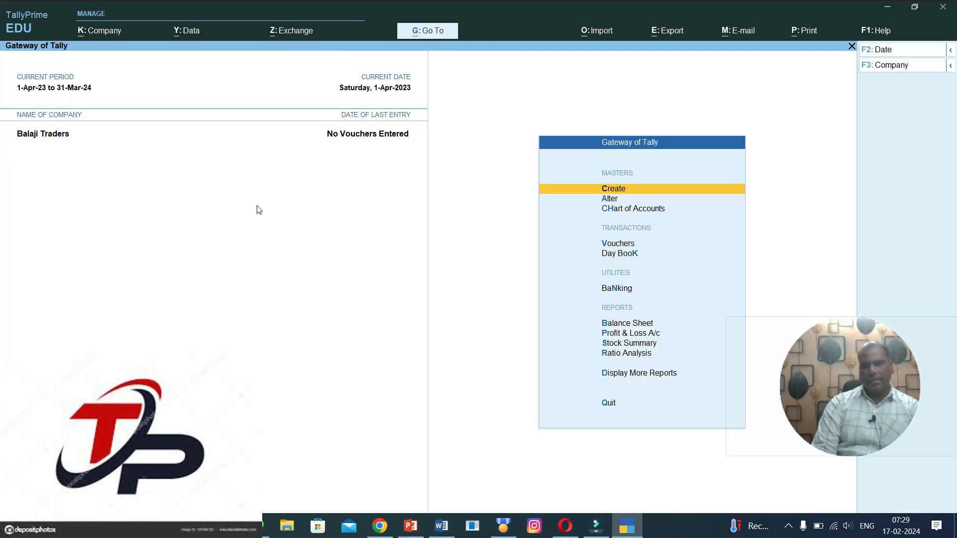
key("Return")
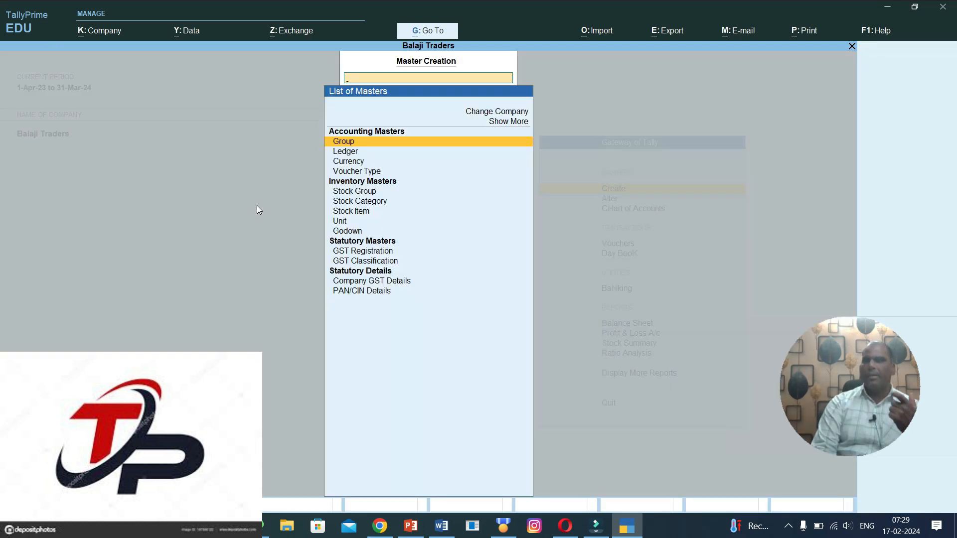
key("Return")
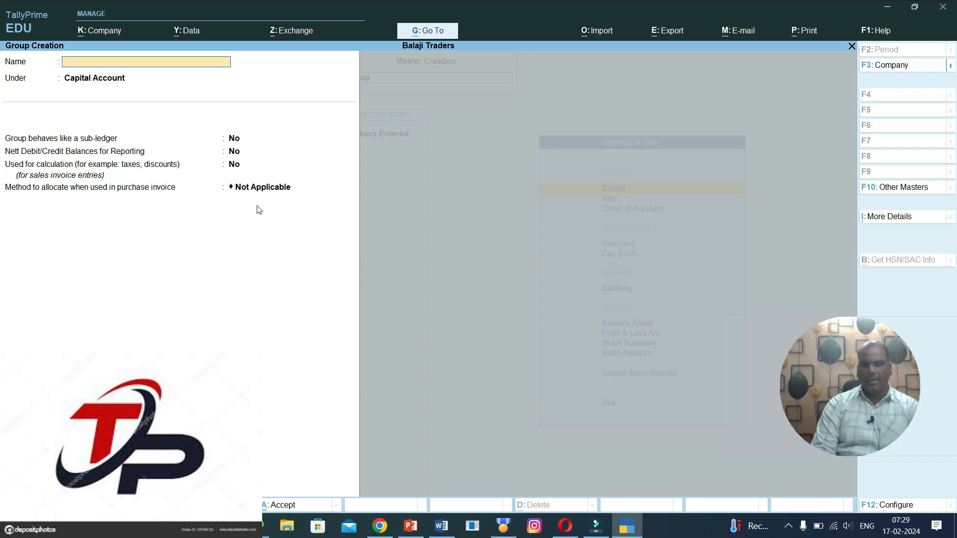
key("Escape")
Step: View the blank ledger creation form and quit to the Gateway of Tally without creating a ledger
key("Down")
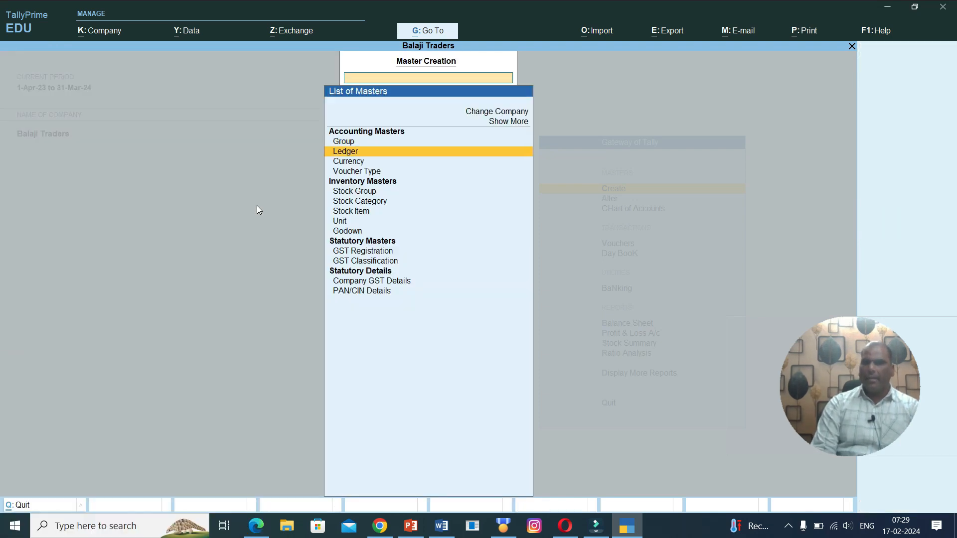
key("Return")
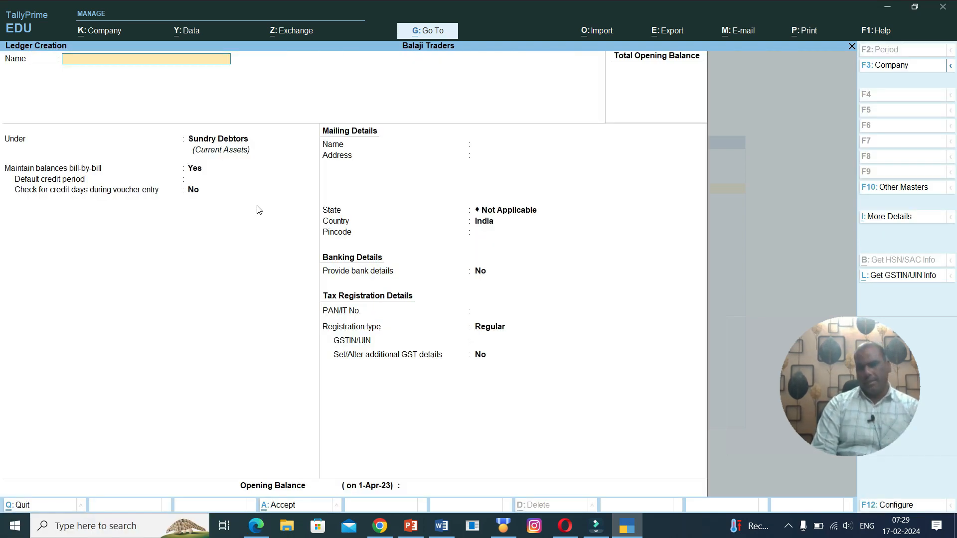
key("Escape")
key("y")
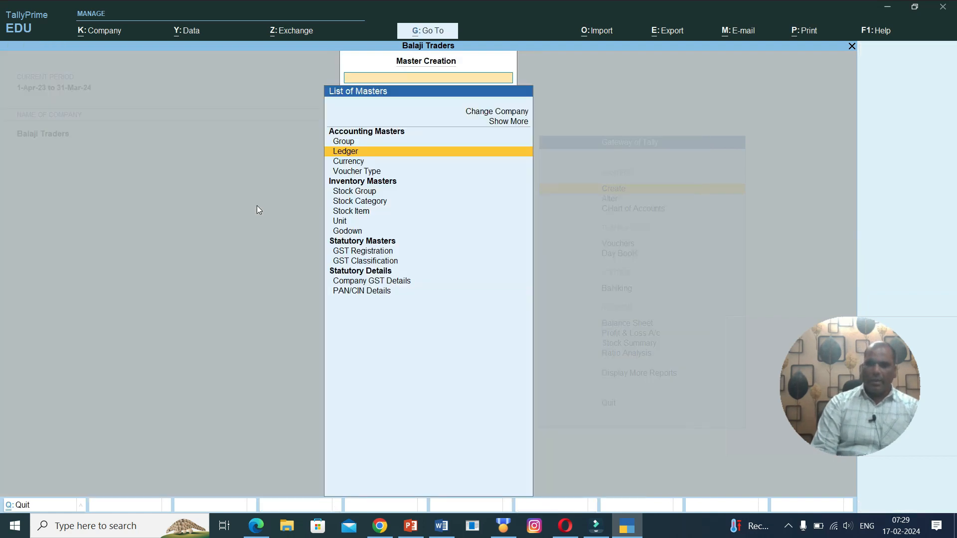
key("Escape")
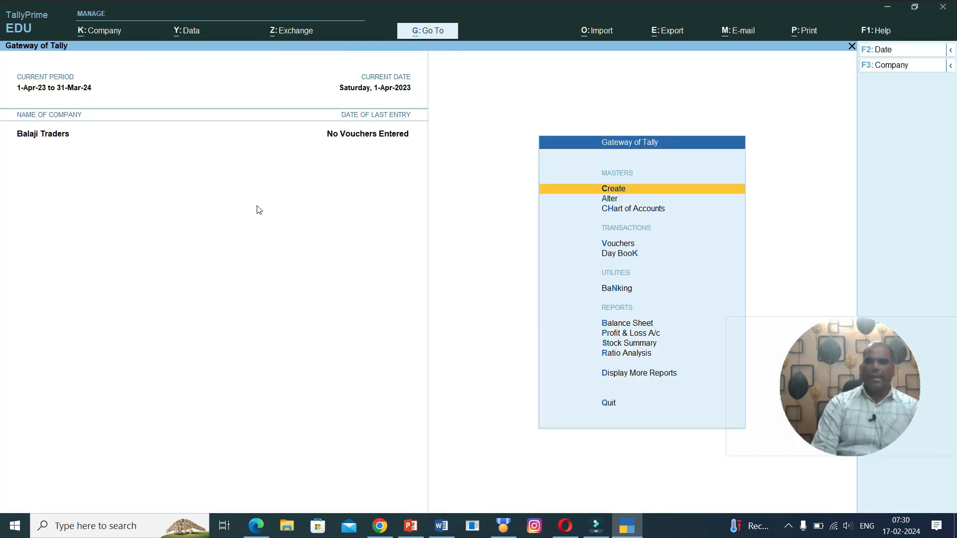